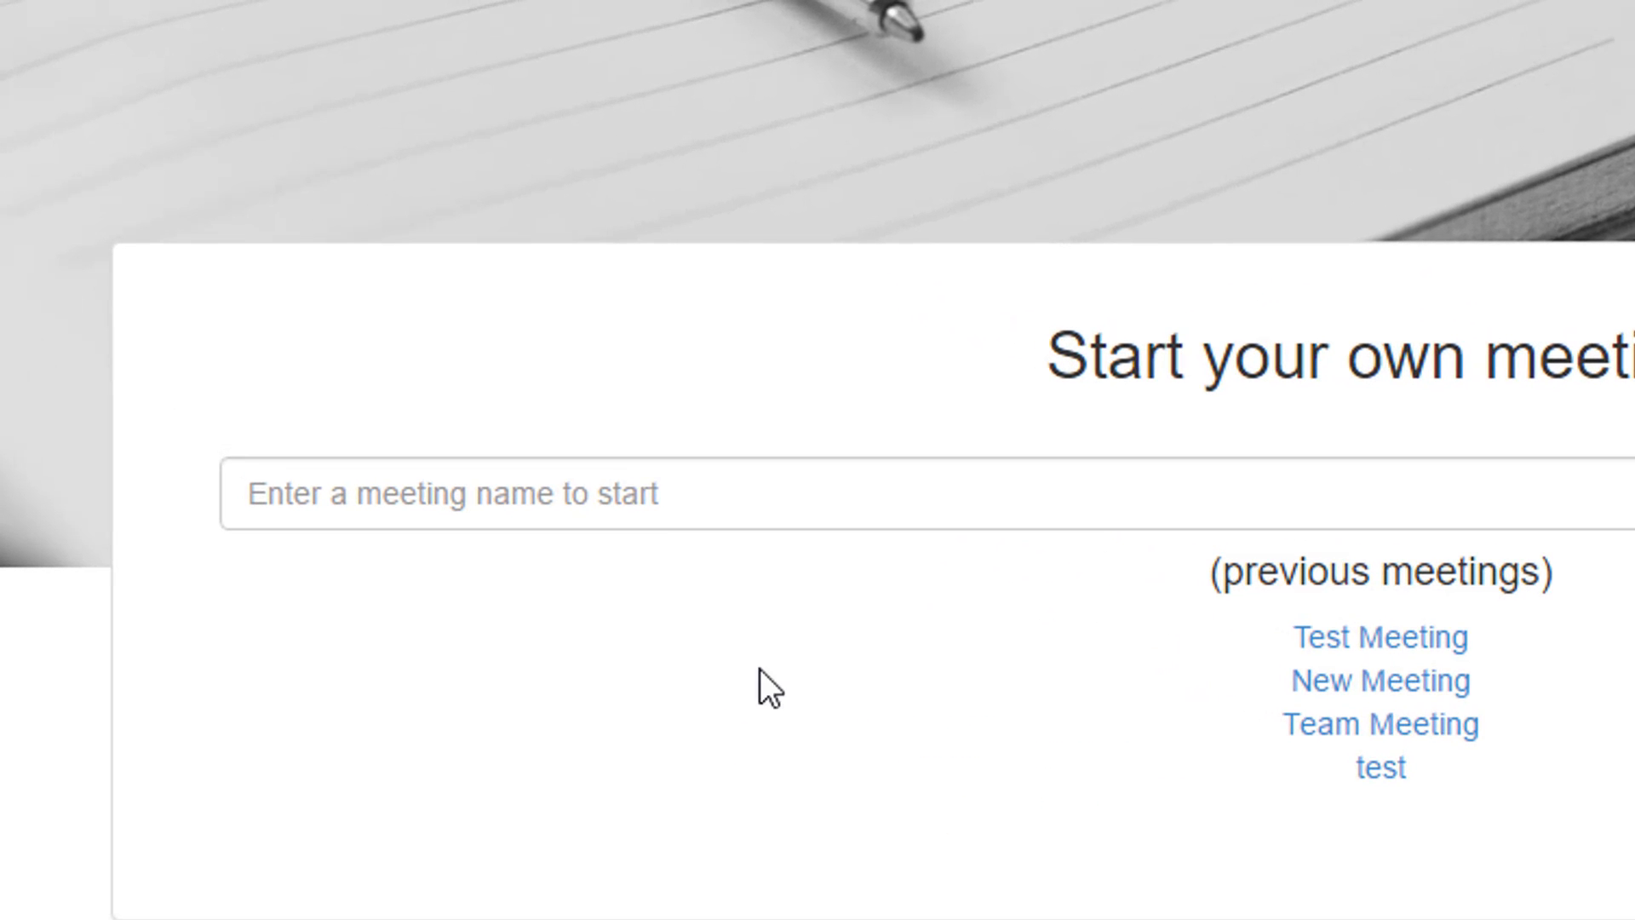
Step: Name the new meeting 'Test Meeting' and copy its invitation link
left_click(436, 282)
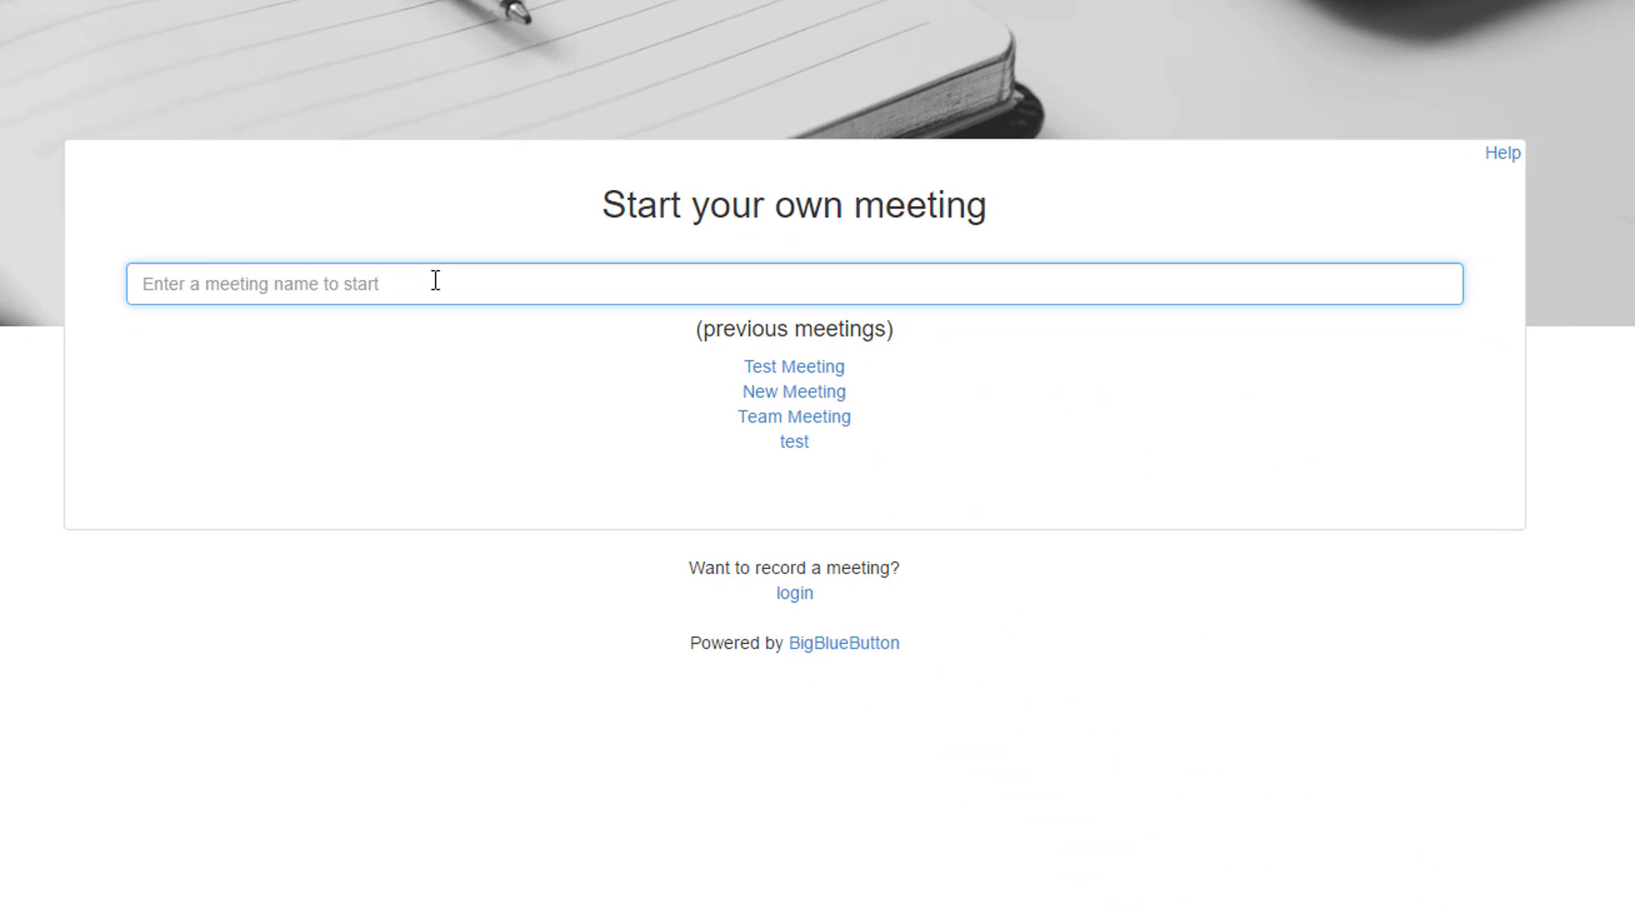
type("Test Me")
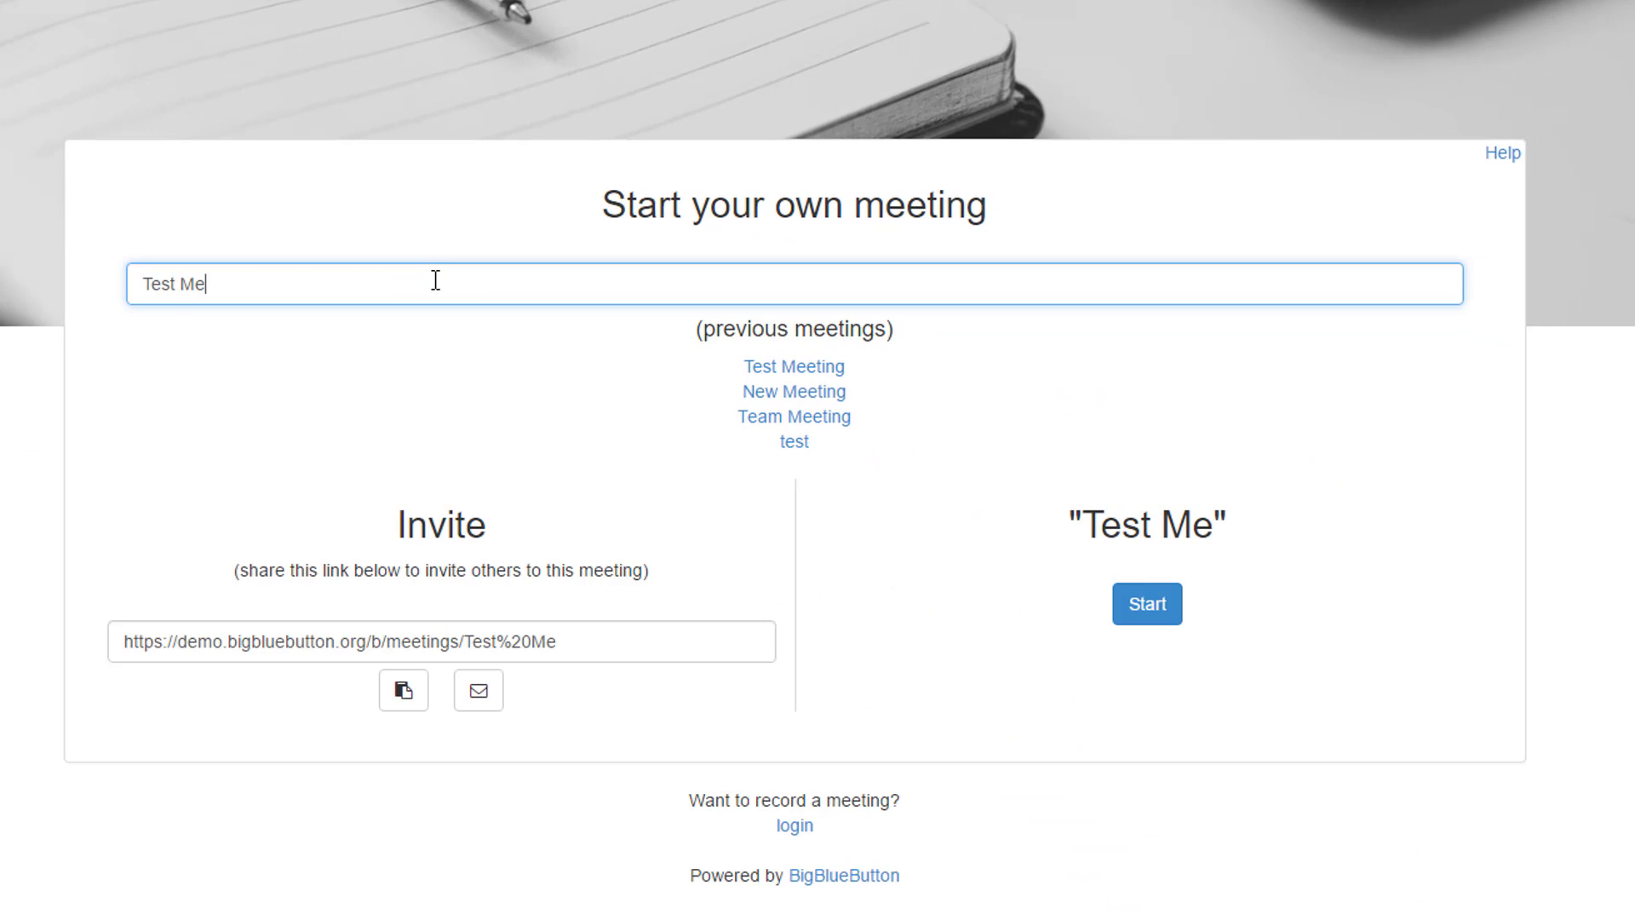
type("eting")
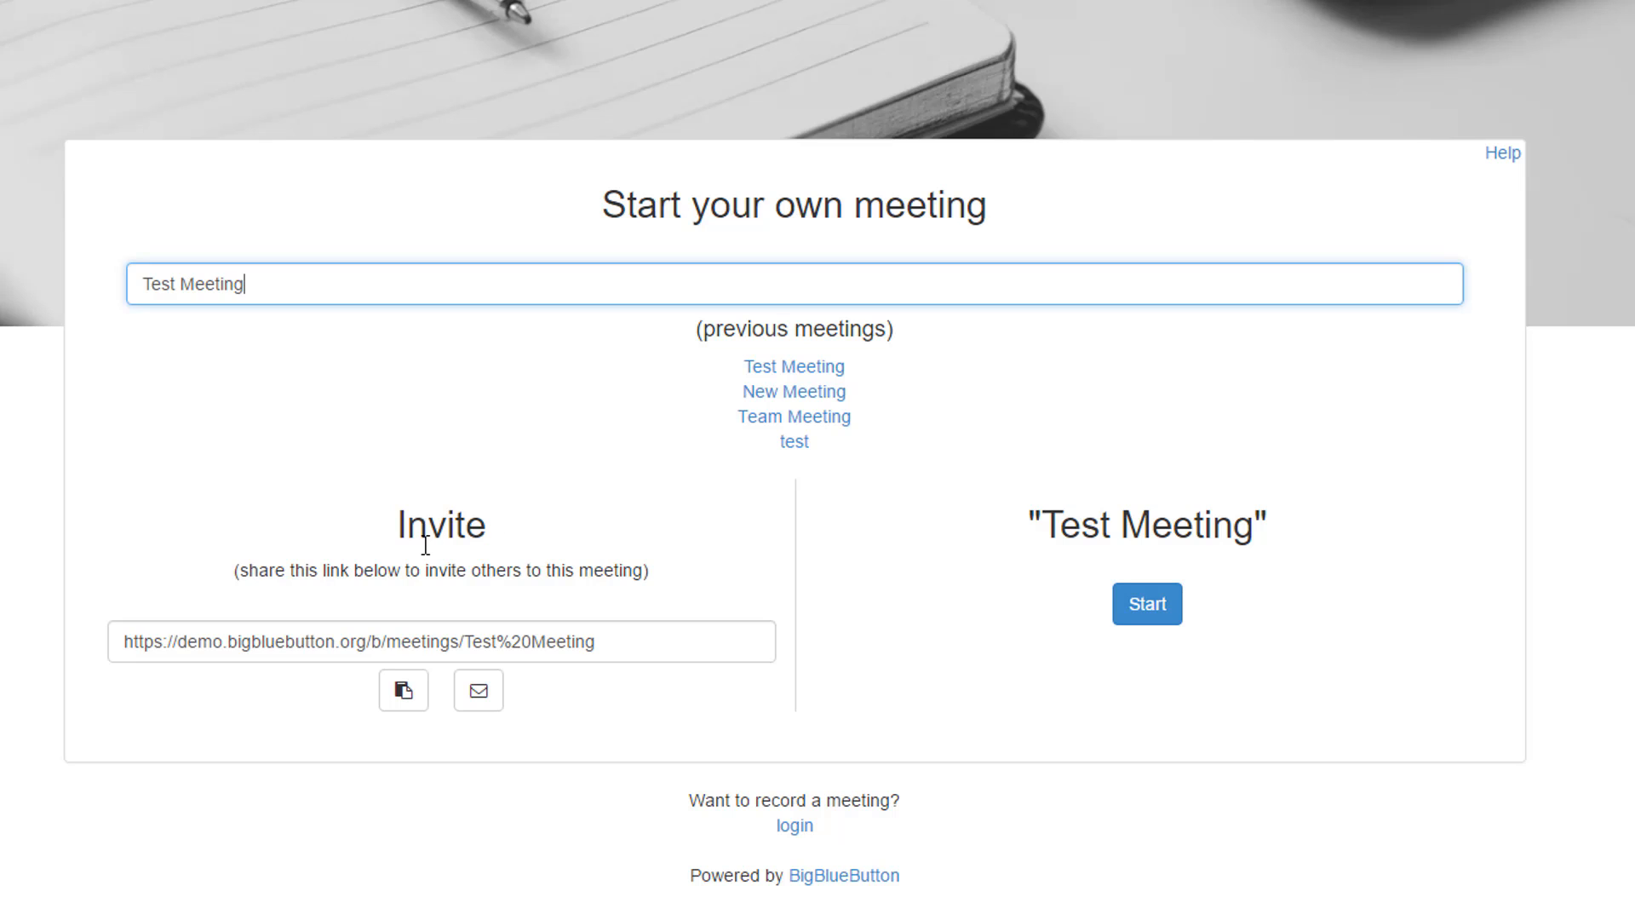
left_click(401, 694)
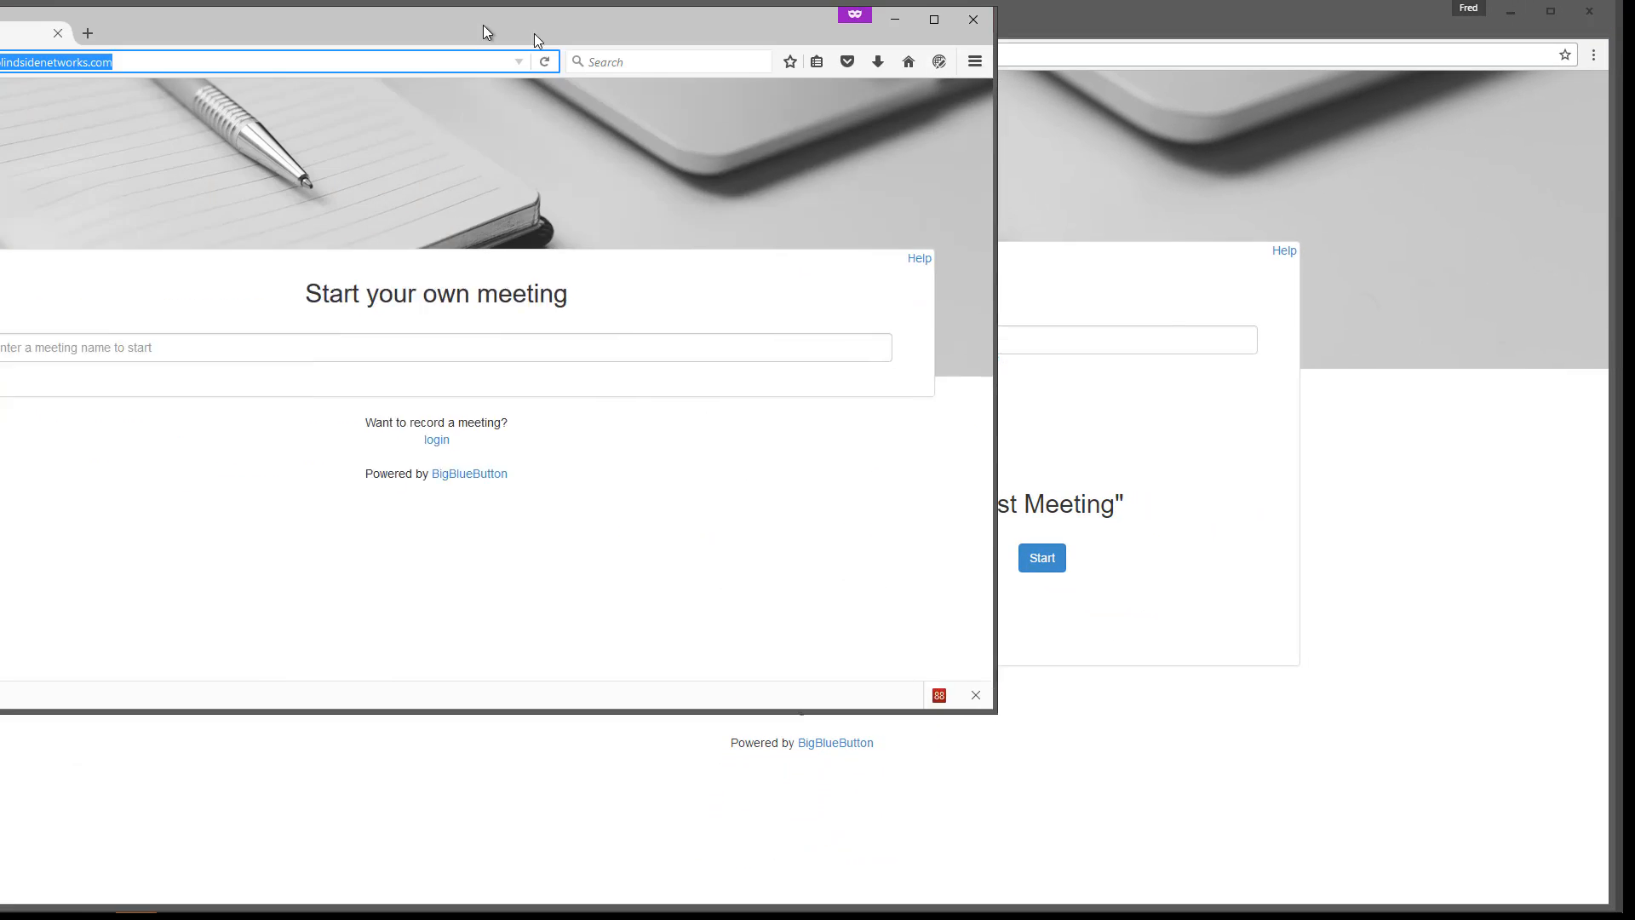
Step: Paste the invite link into the second browser window and join Test Meeting as a guest
left_click_drag(533, 33, 828, 135)
key("ctrl+v")
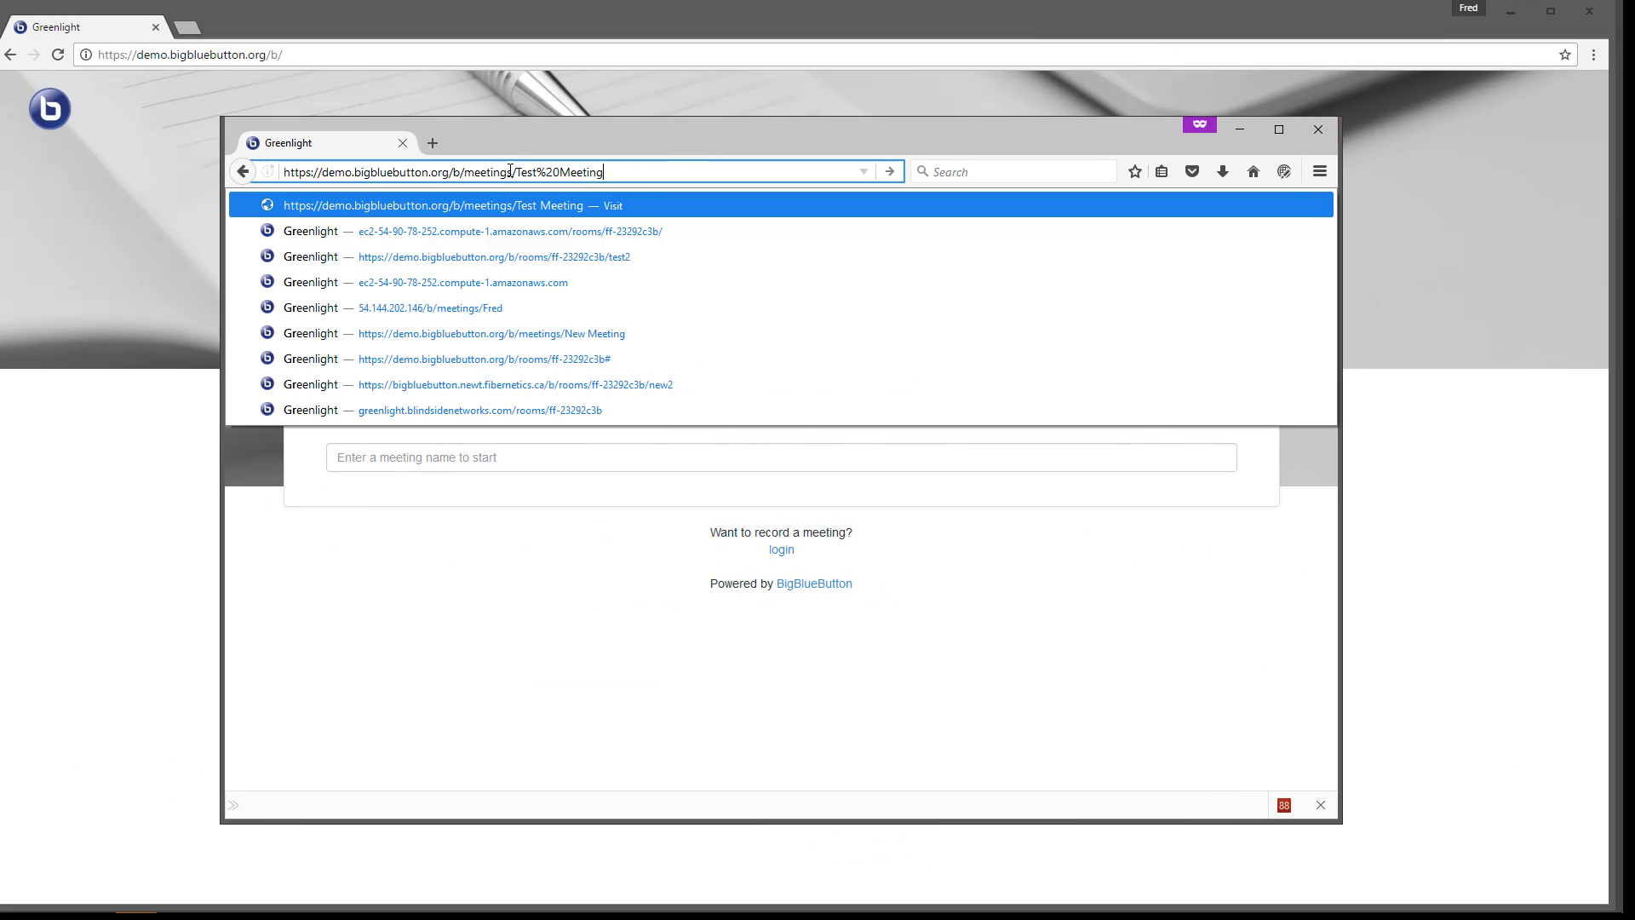
key("Return")
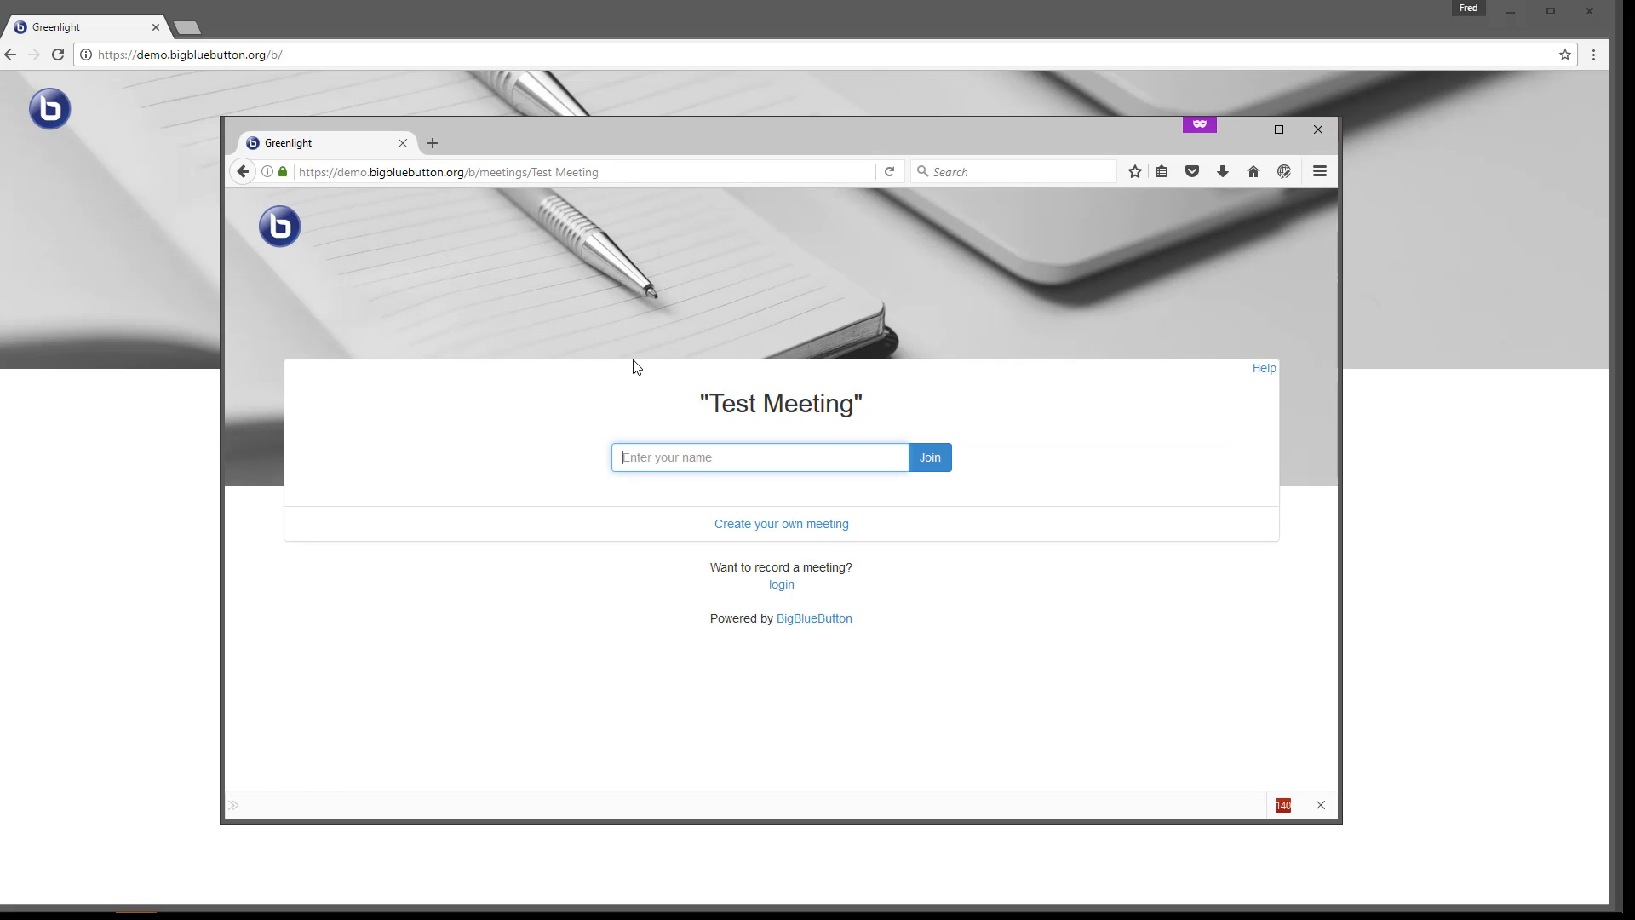
type("Alex")
left_click(922, 460)
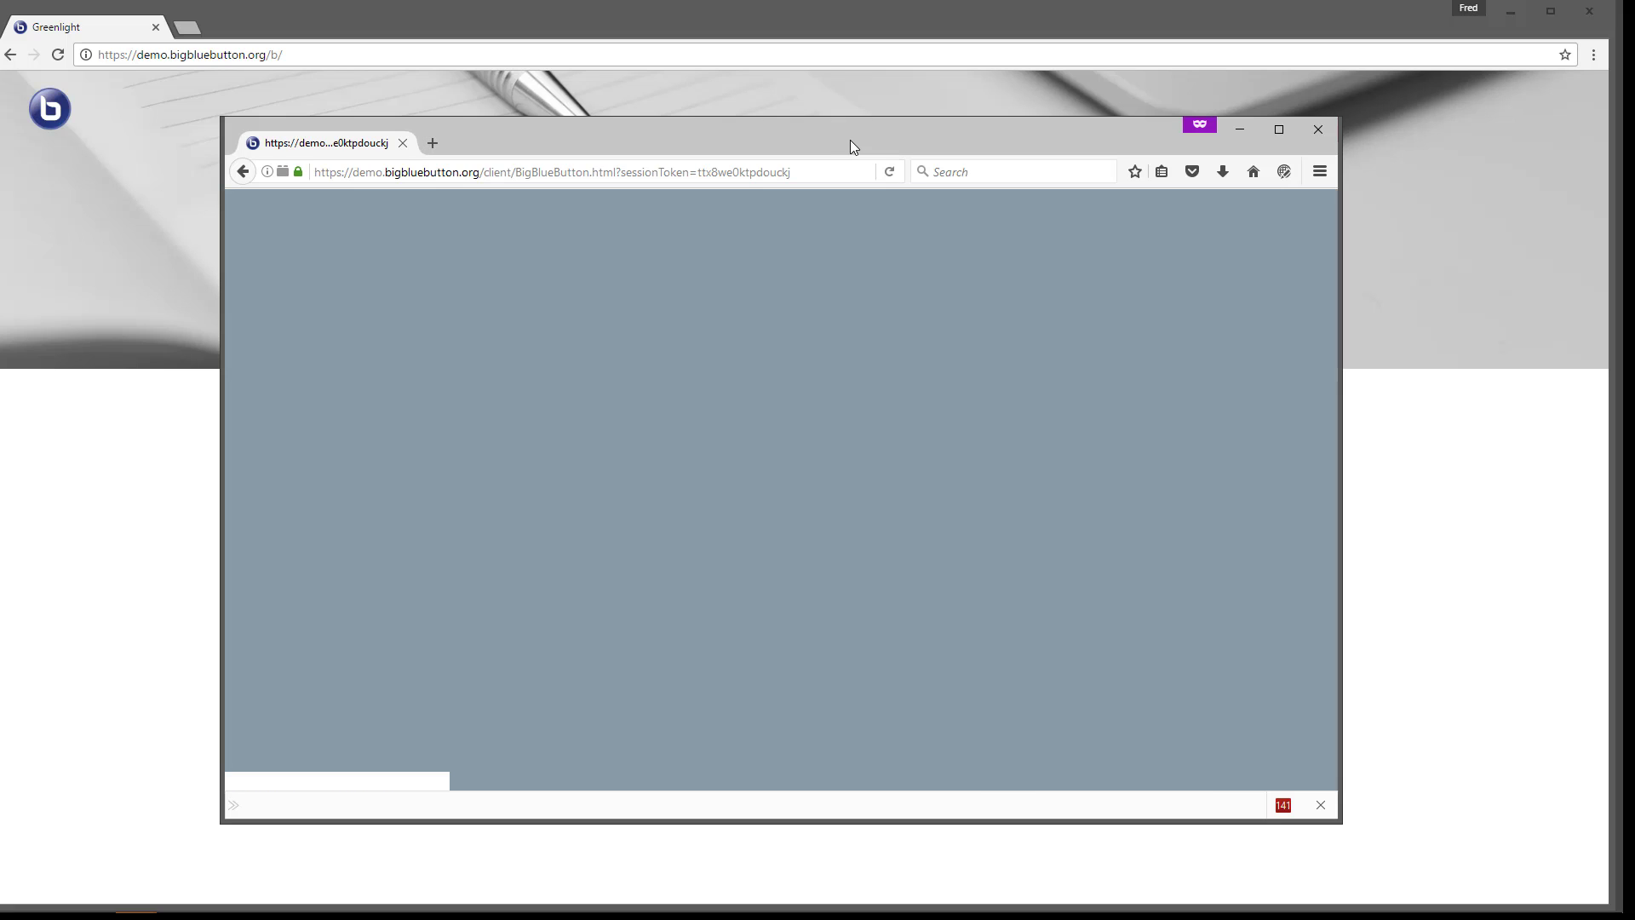
Step: Start Test Meeting as the host and enter the meeting room
left_click_drag(850, 139, 0, 55)
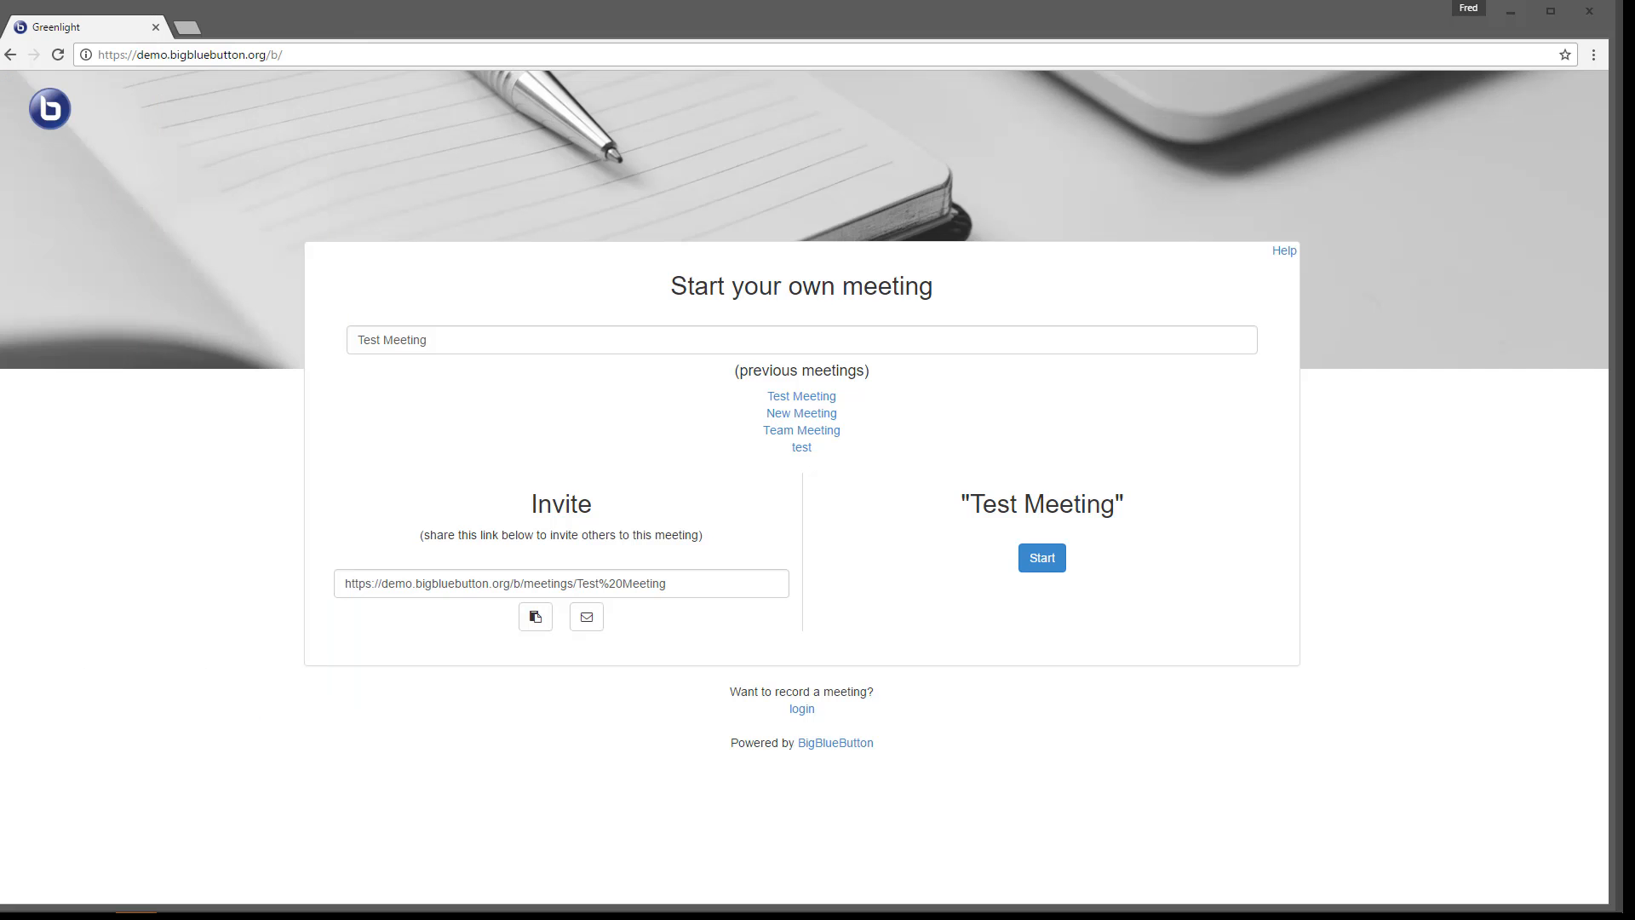
left_click(1041, 558)
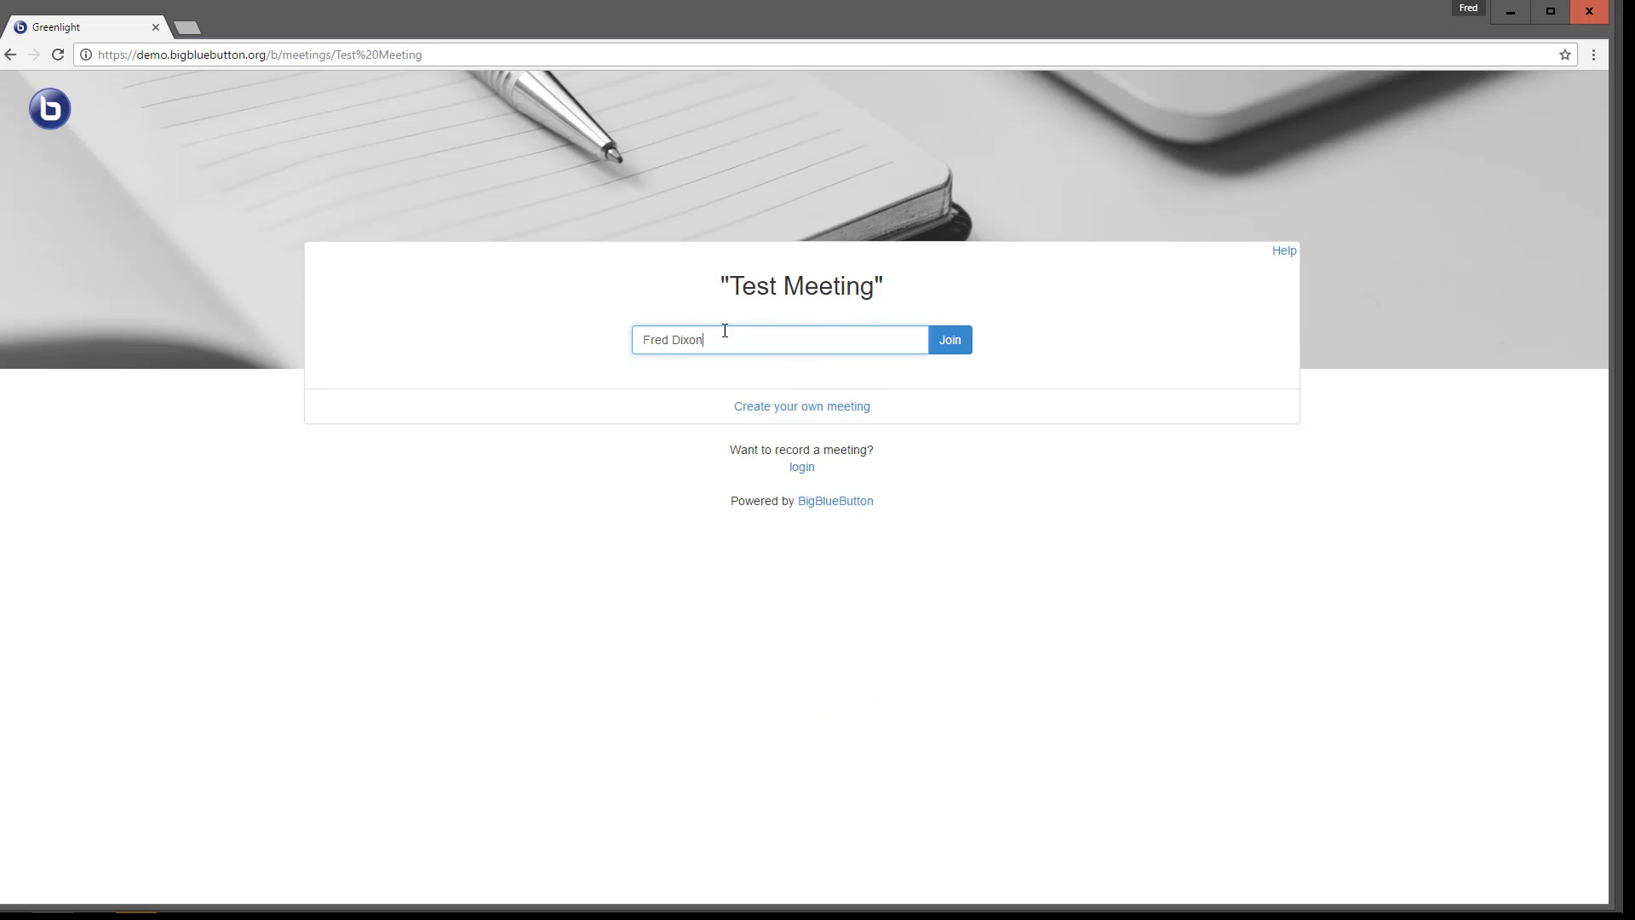
left_click(951, 356)
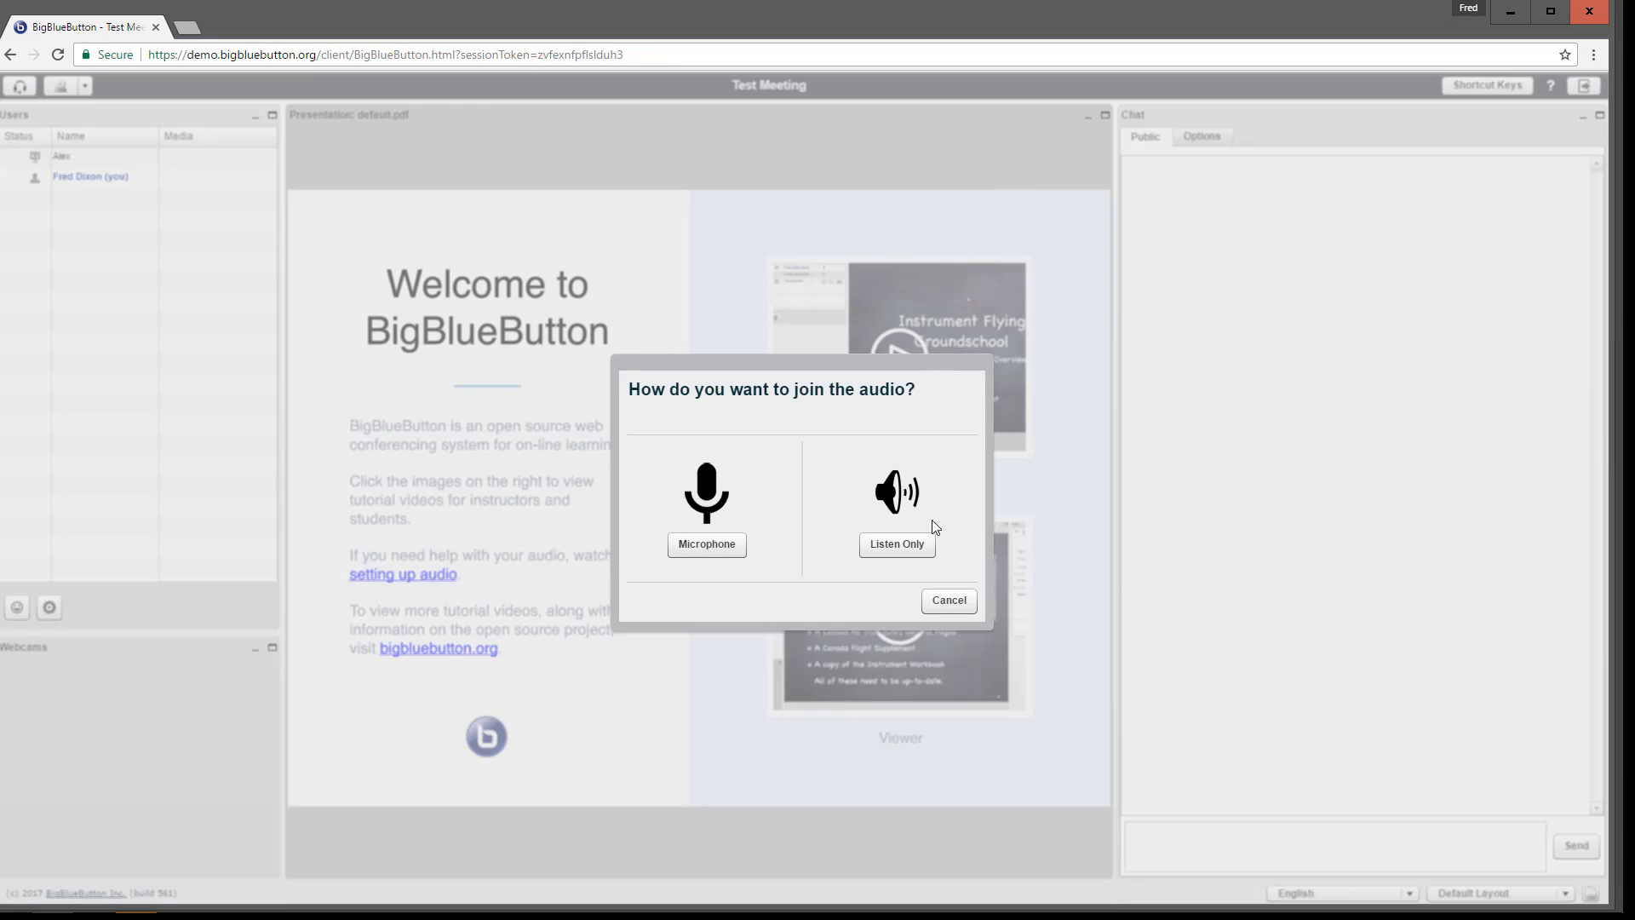
Step: Join audio by microphone, confirm the echo test, mute yourself, and select the invite link in chat
left_click(718, 551)
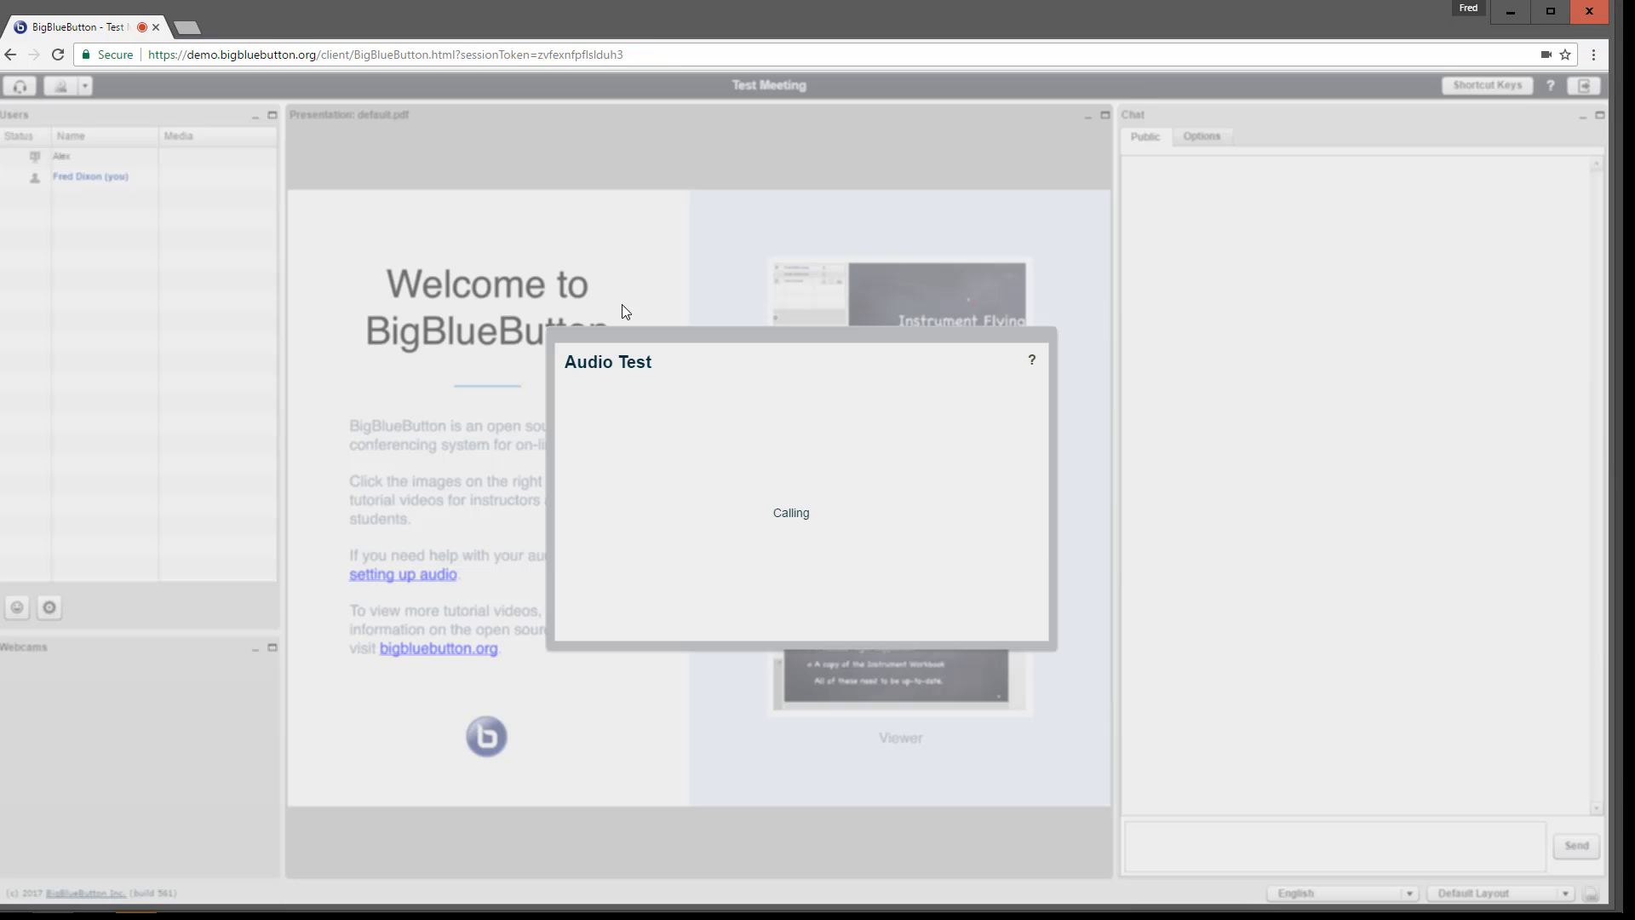
left_click(967, 550)
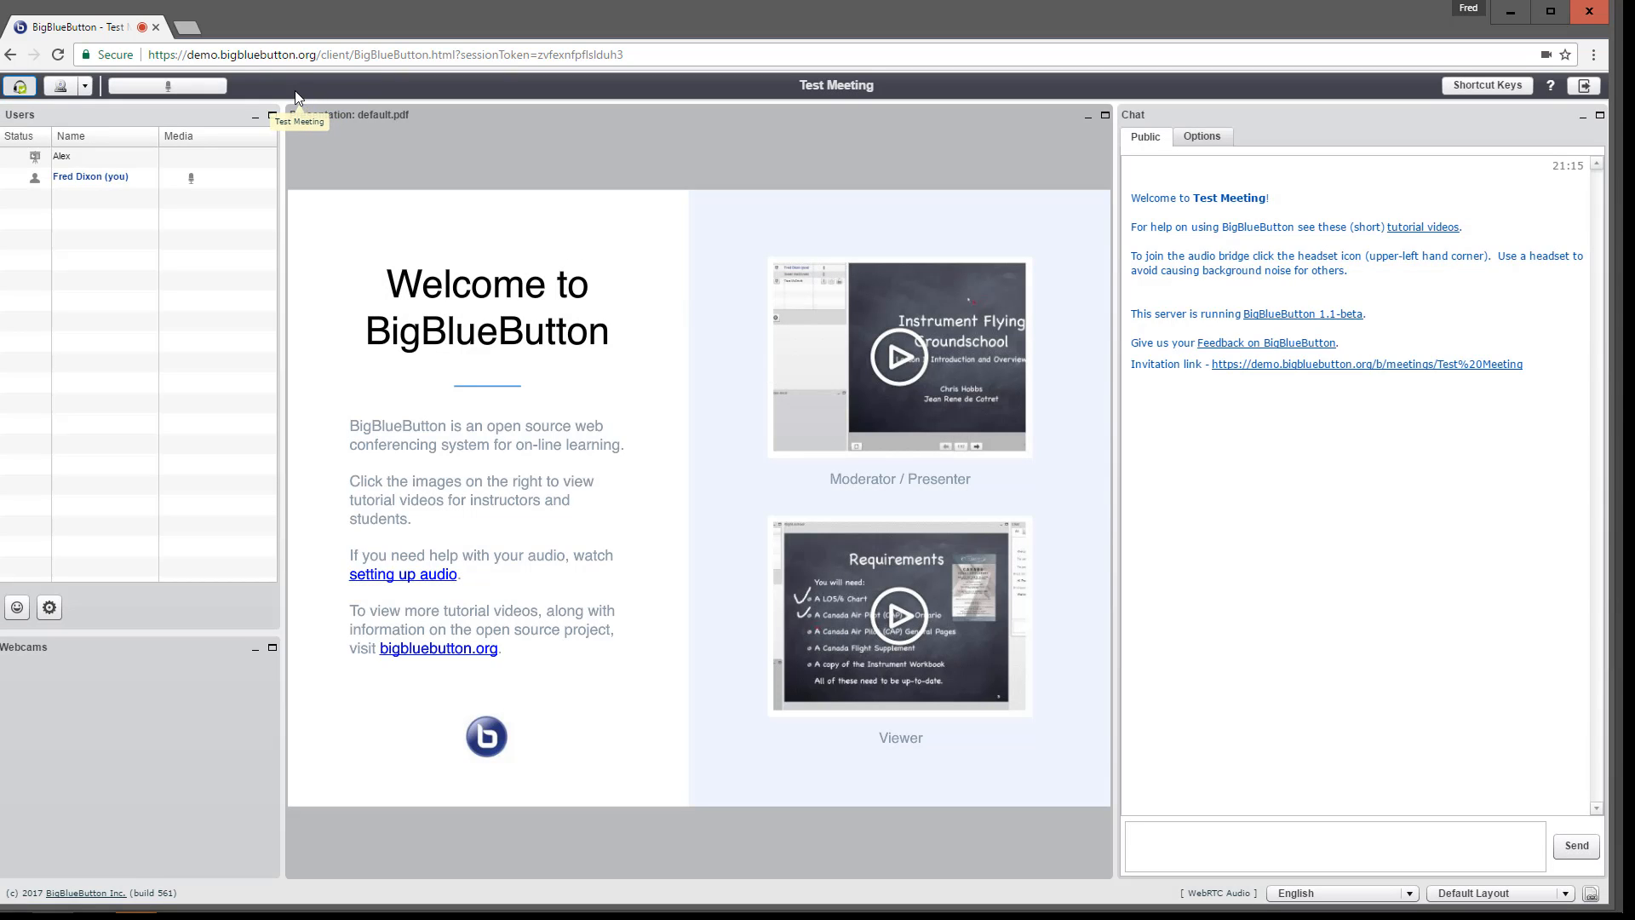
left_click(217, 92)
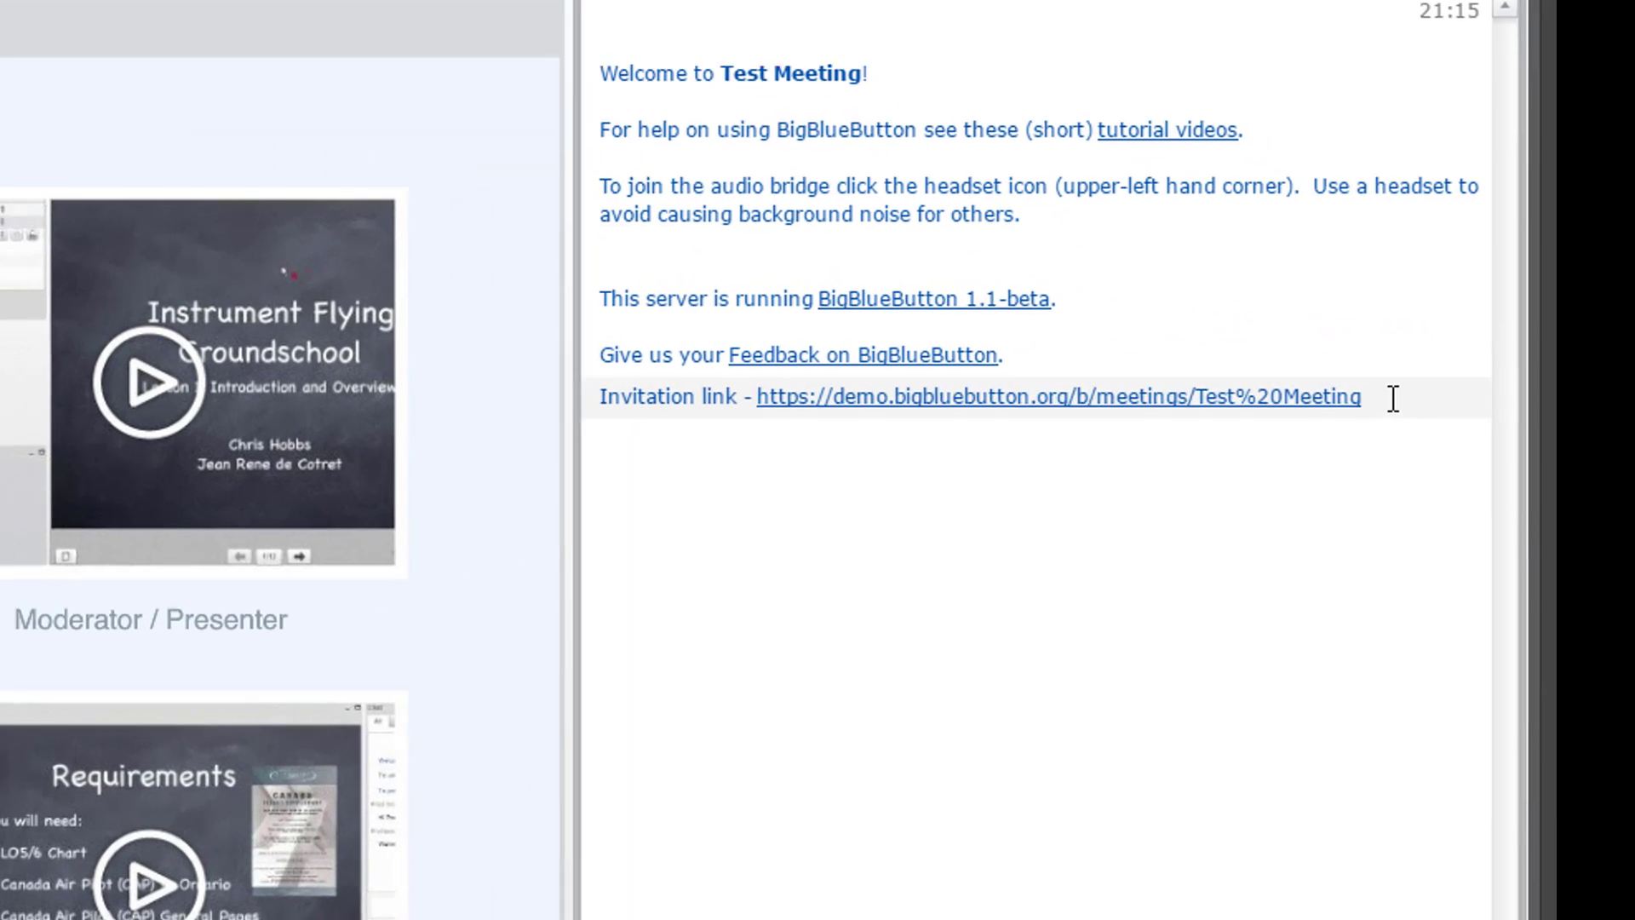
left_click_drag(1393, 399, 728, 415)
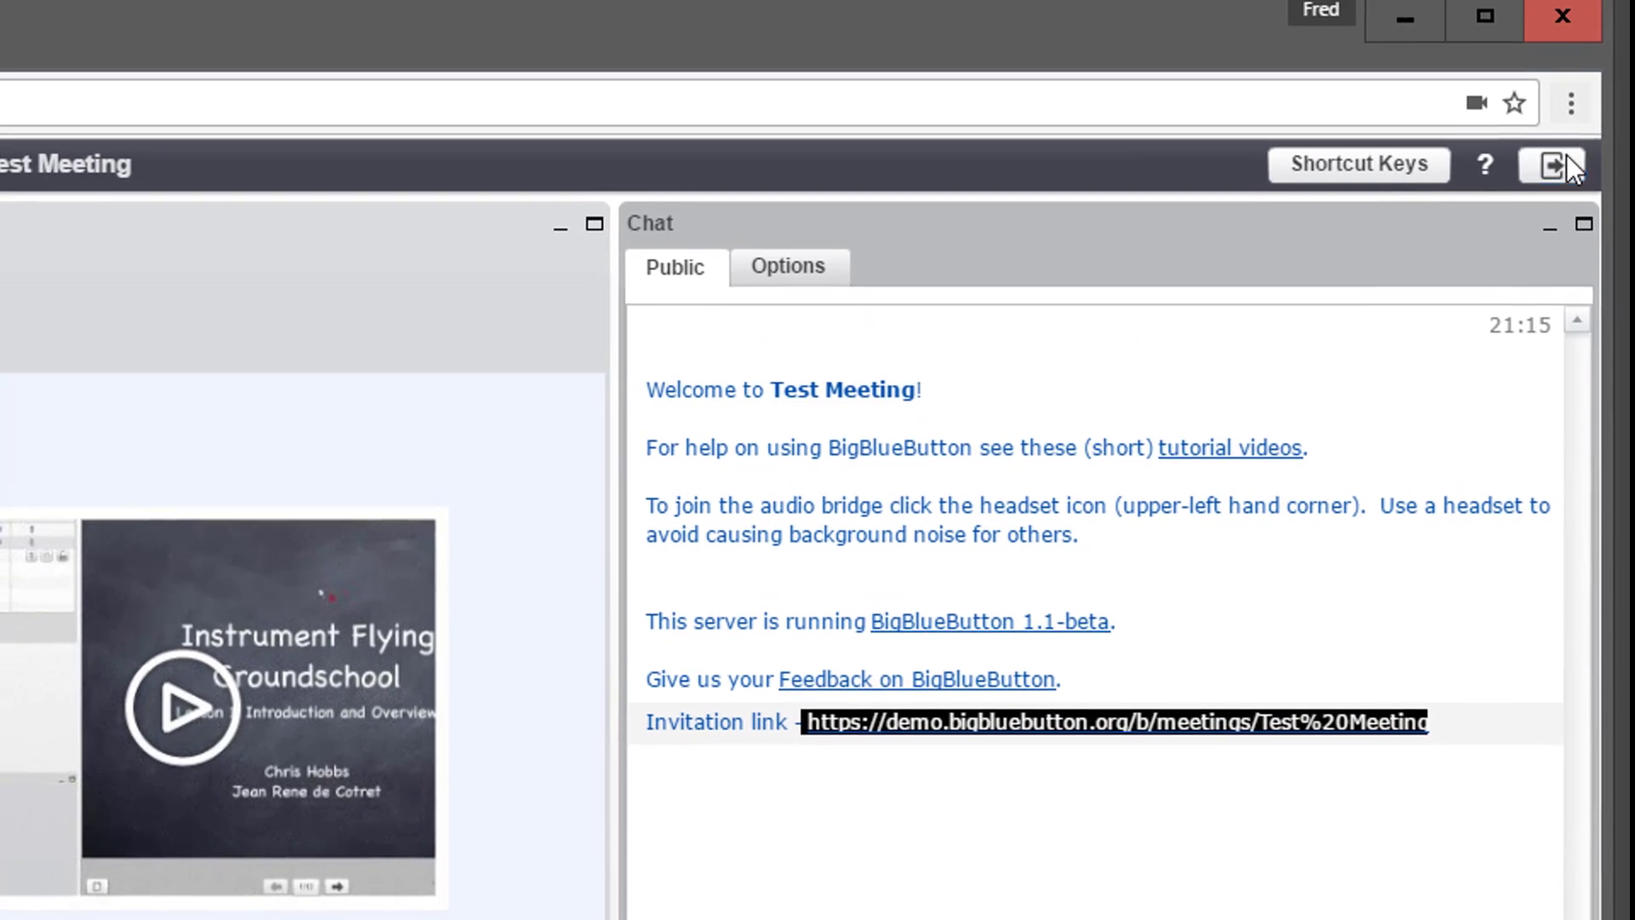
Step: Log out of the meeting and return to the create-your-own-meeting page
left_click(1556, 188)
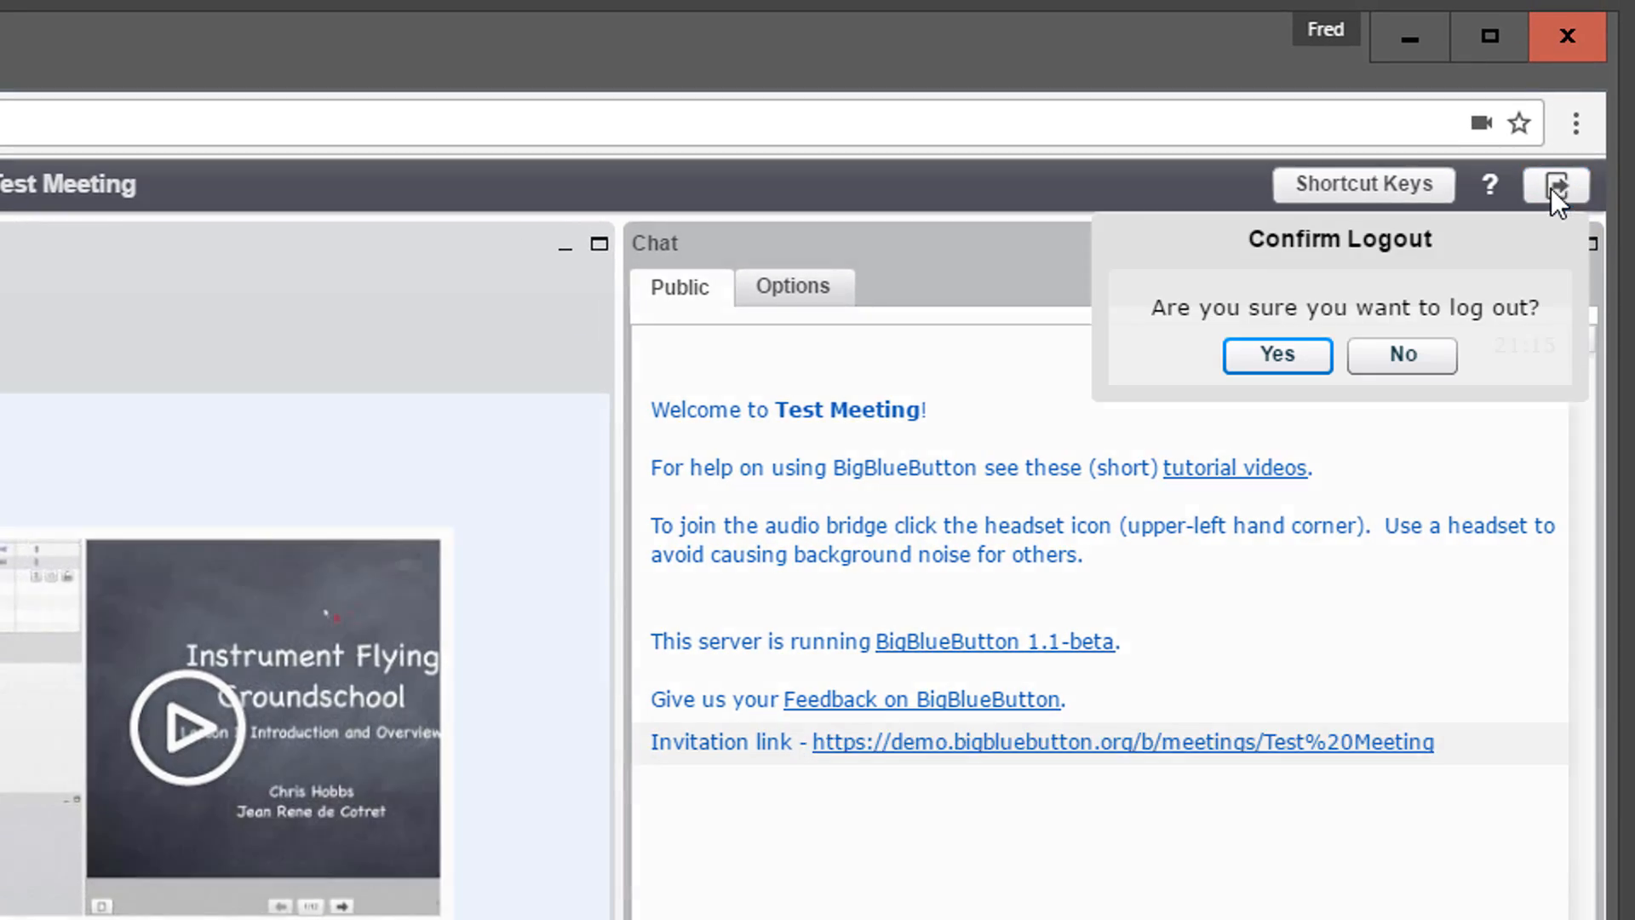
left_click(1277, 359)
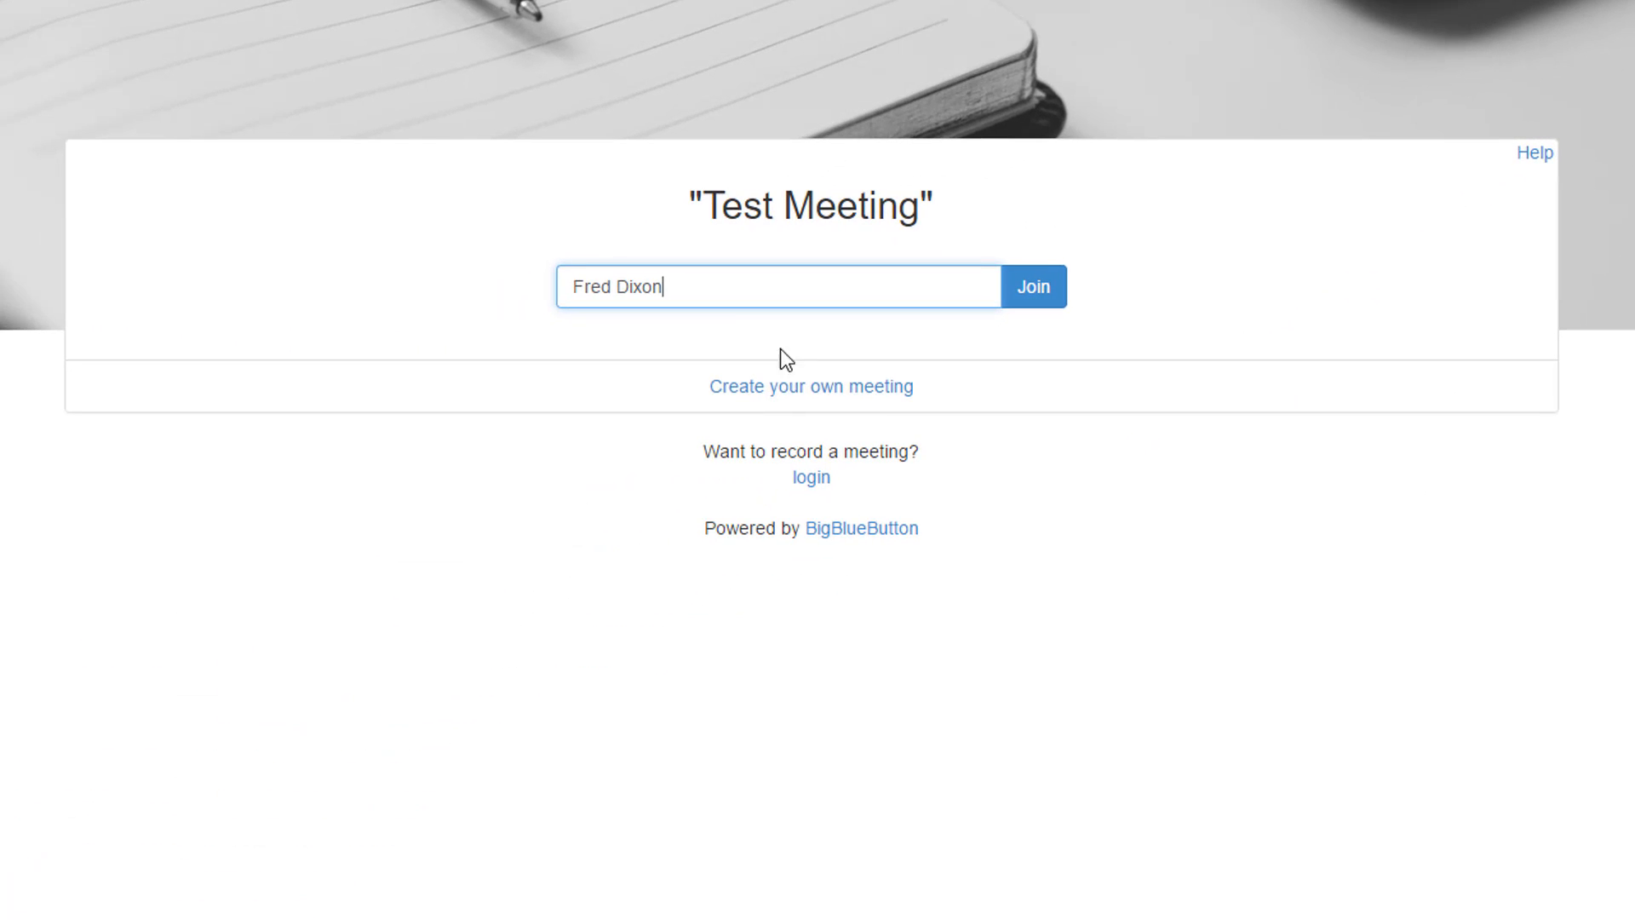
left_click(846, 388)
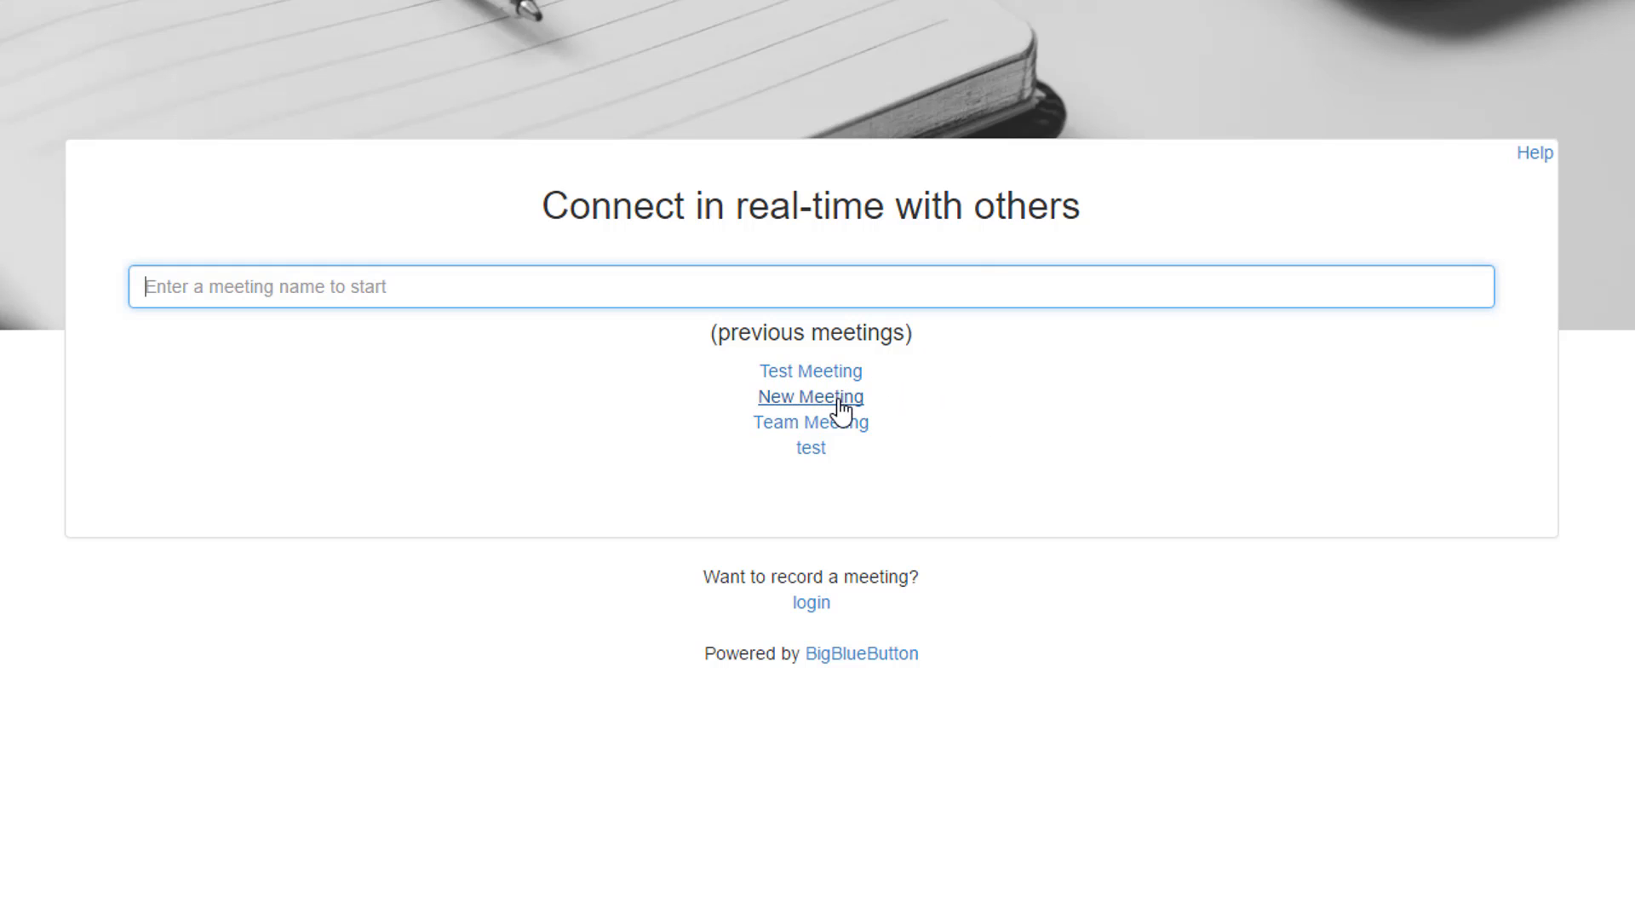
Step: Choose Test Meeting from the list of previous meetings
left_click(841, 399)
left_click(814, 450)
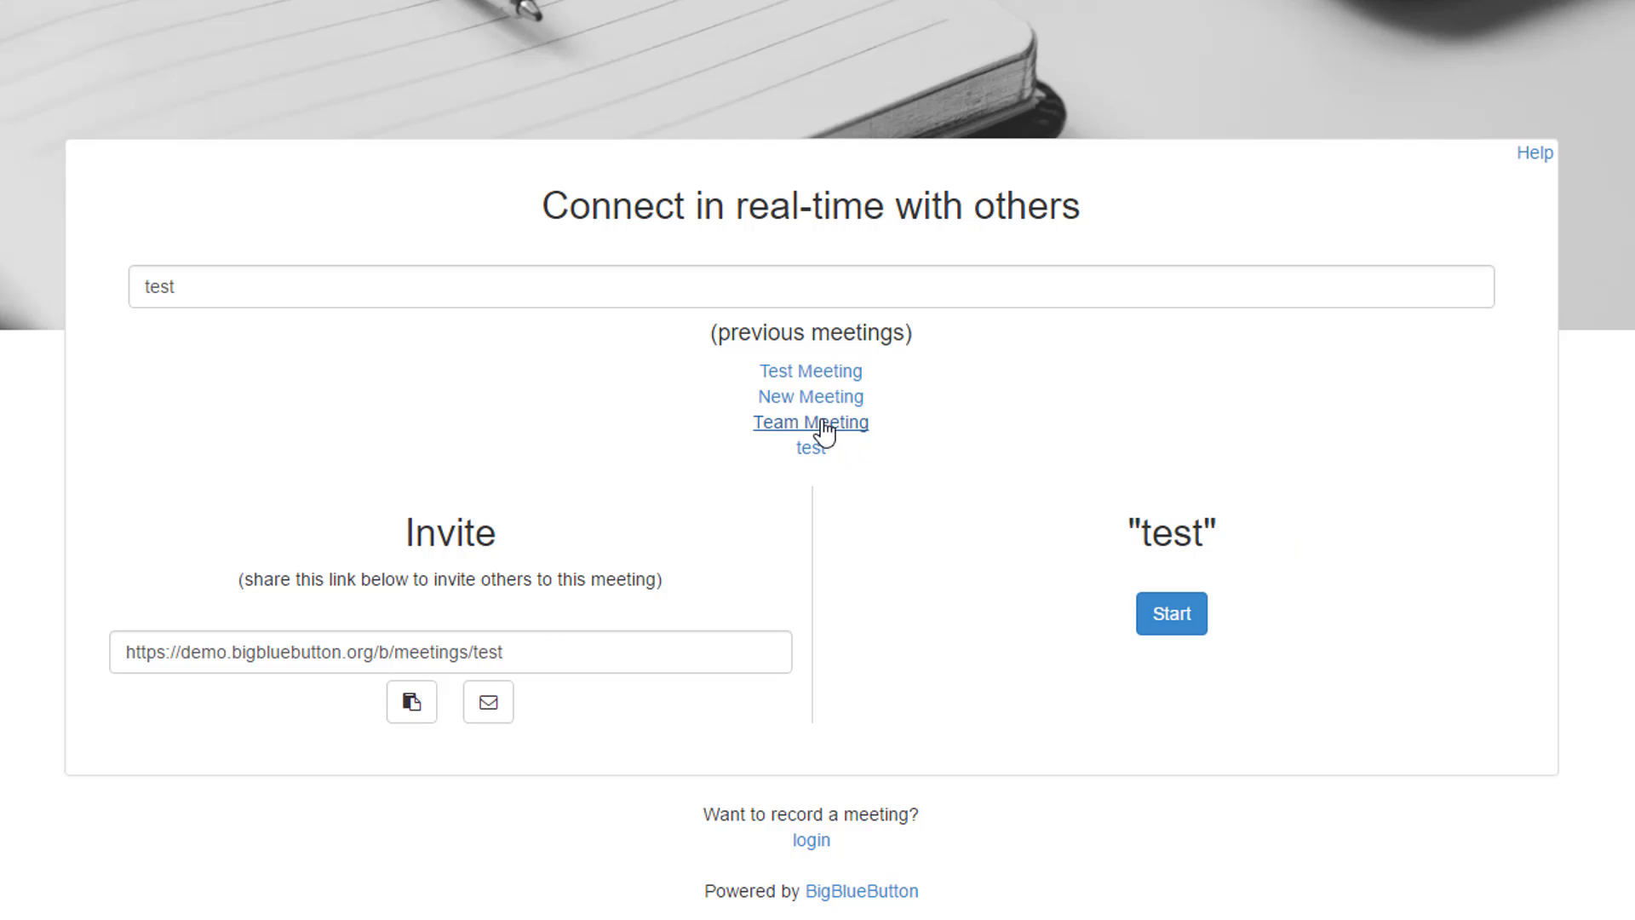
left_click(817, 397)
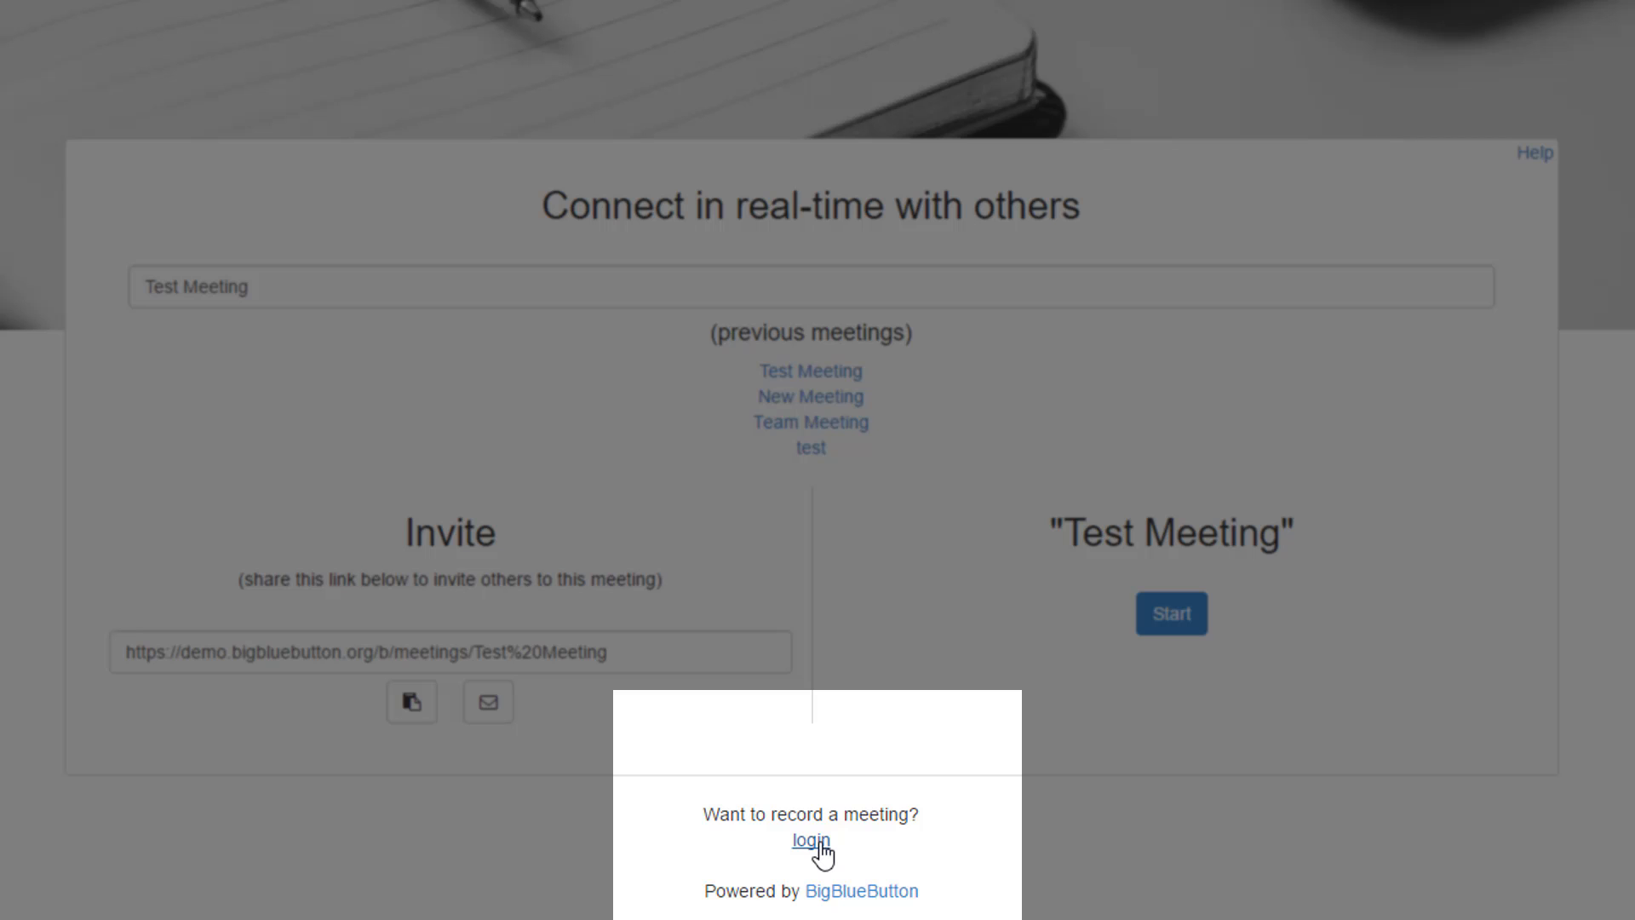
Step: Sign in to Greenlight with a Google account to reach the personal room page
left_click(815, 844)
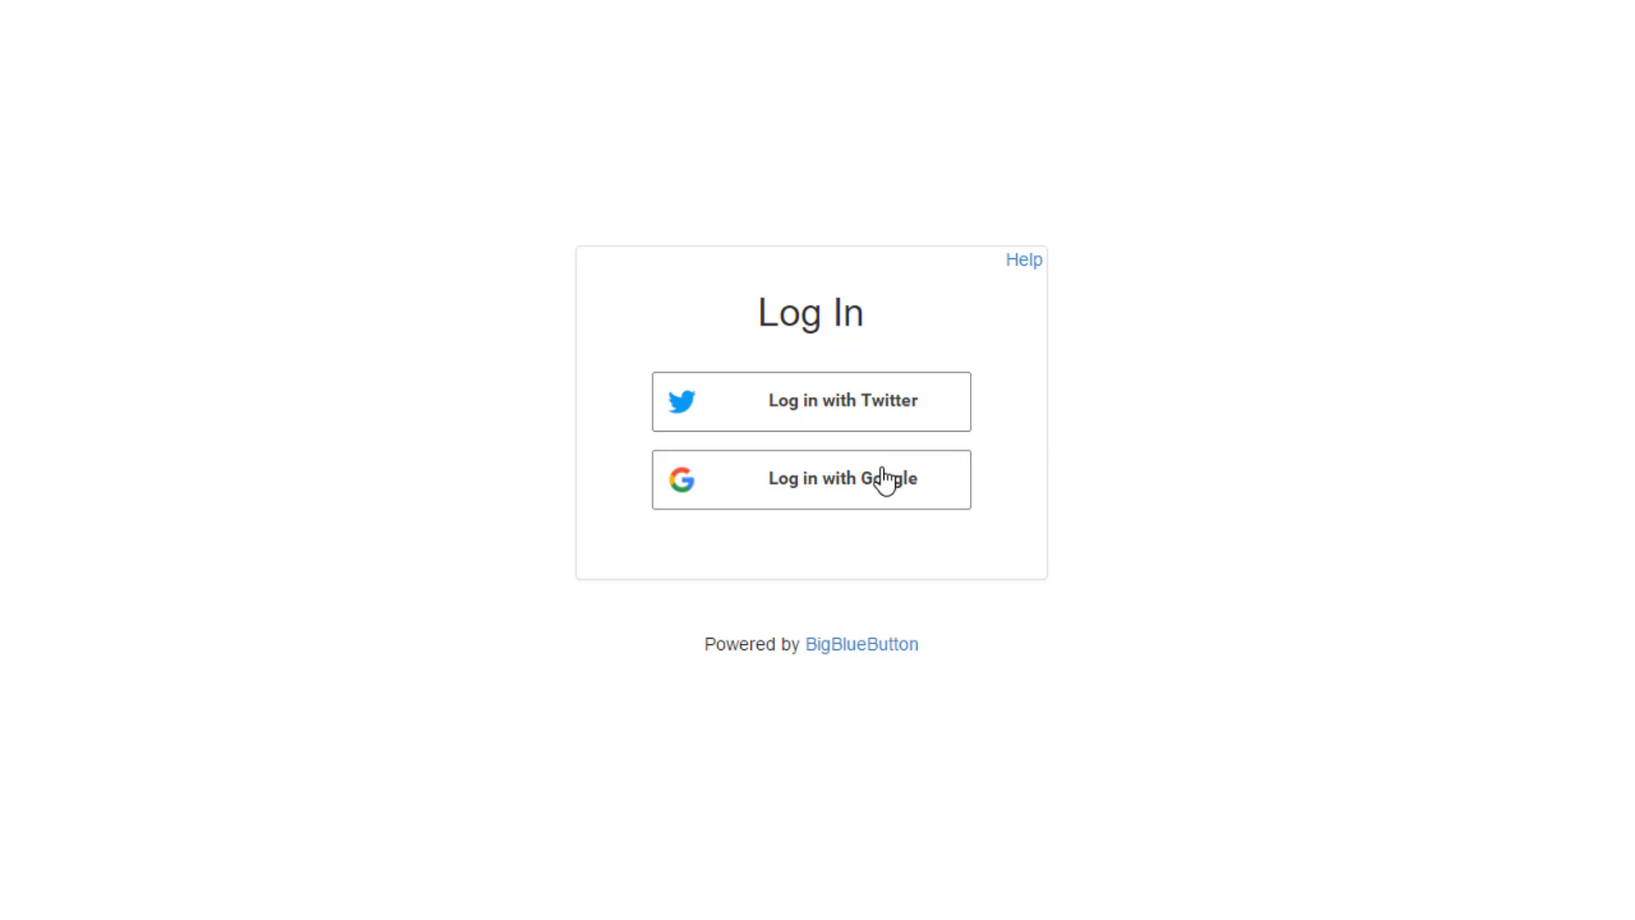
left_click(887, 491)
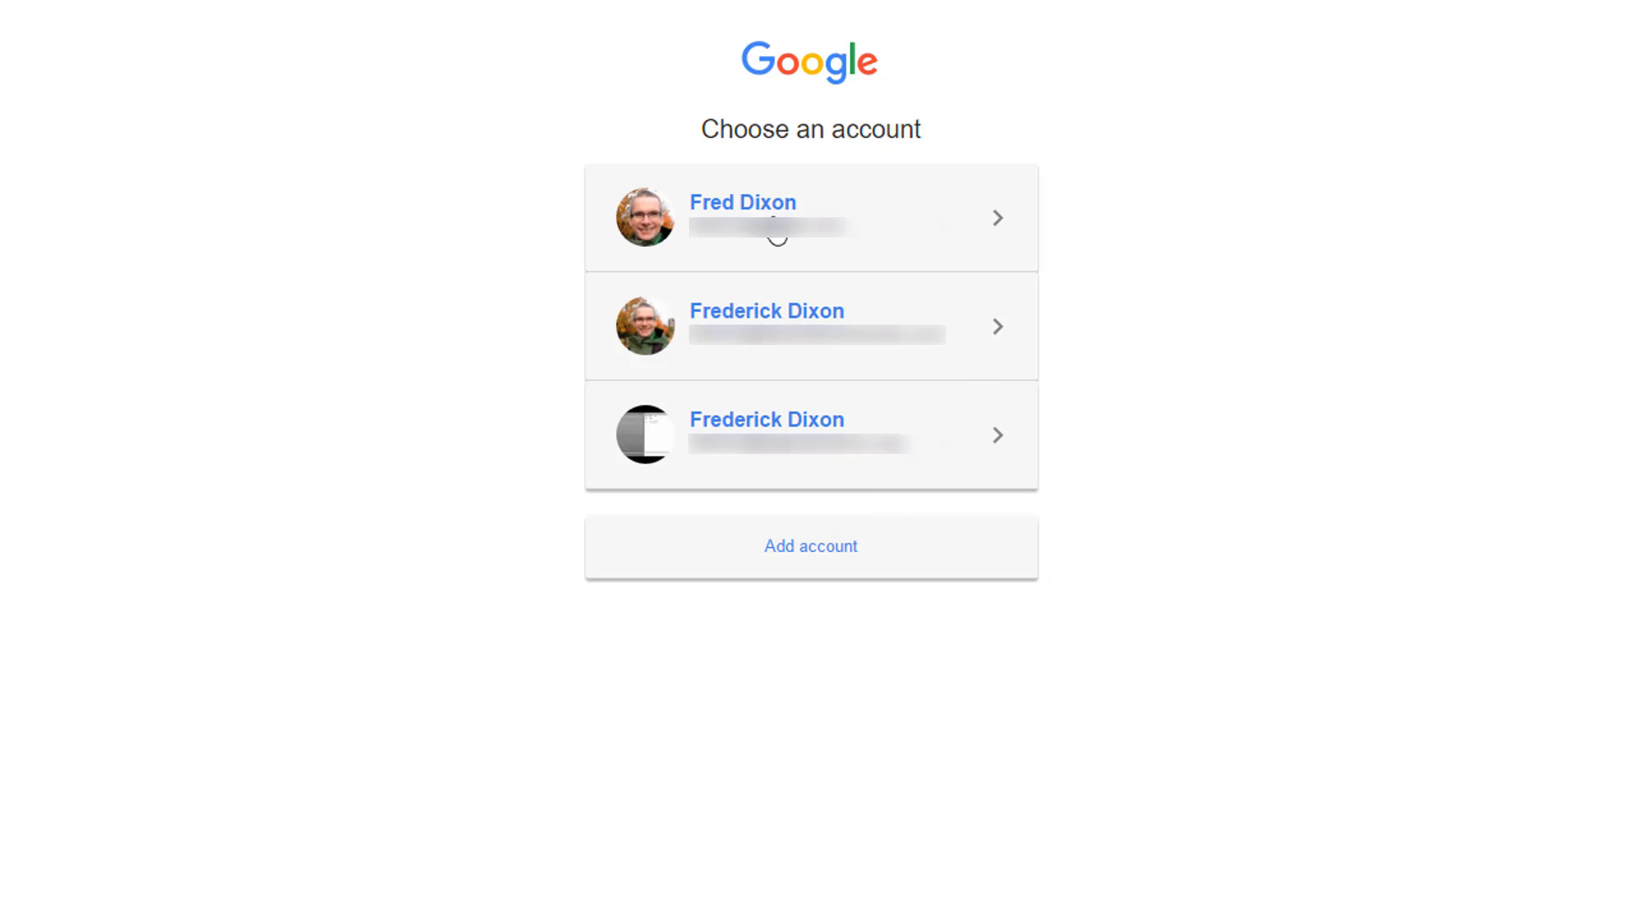
left_click(777, 237)
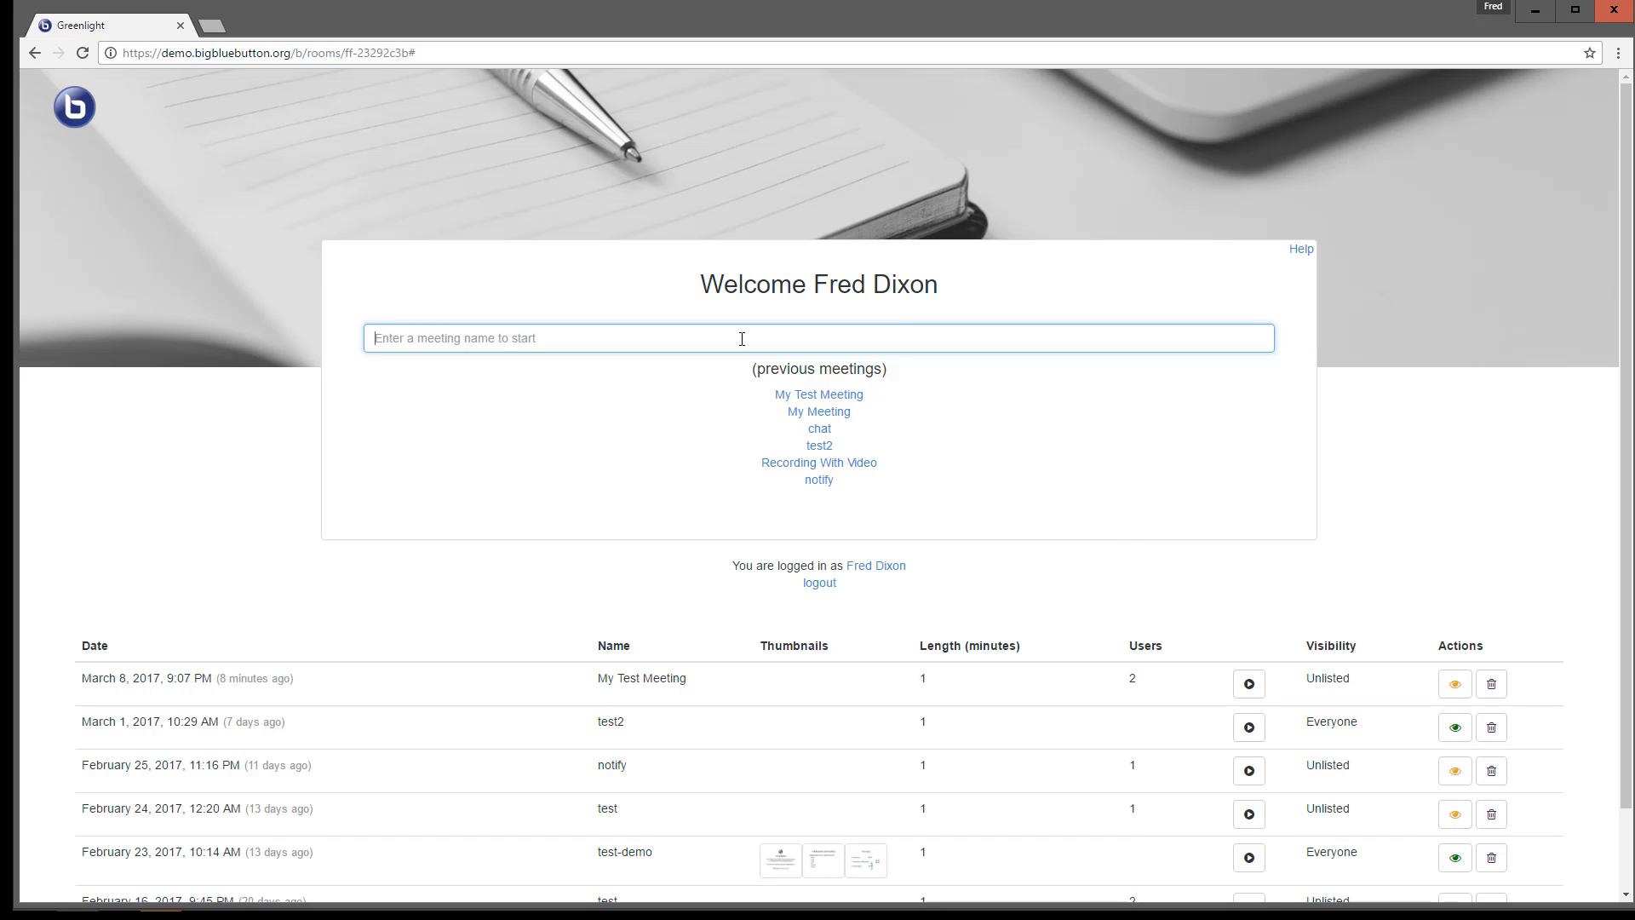
type("My Test M")
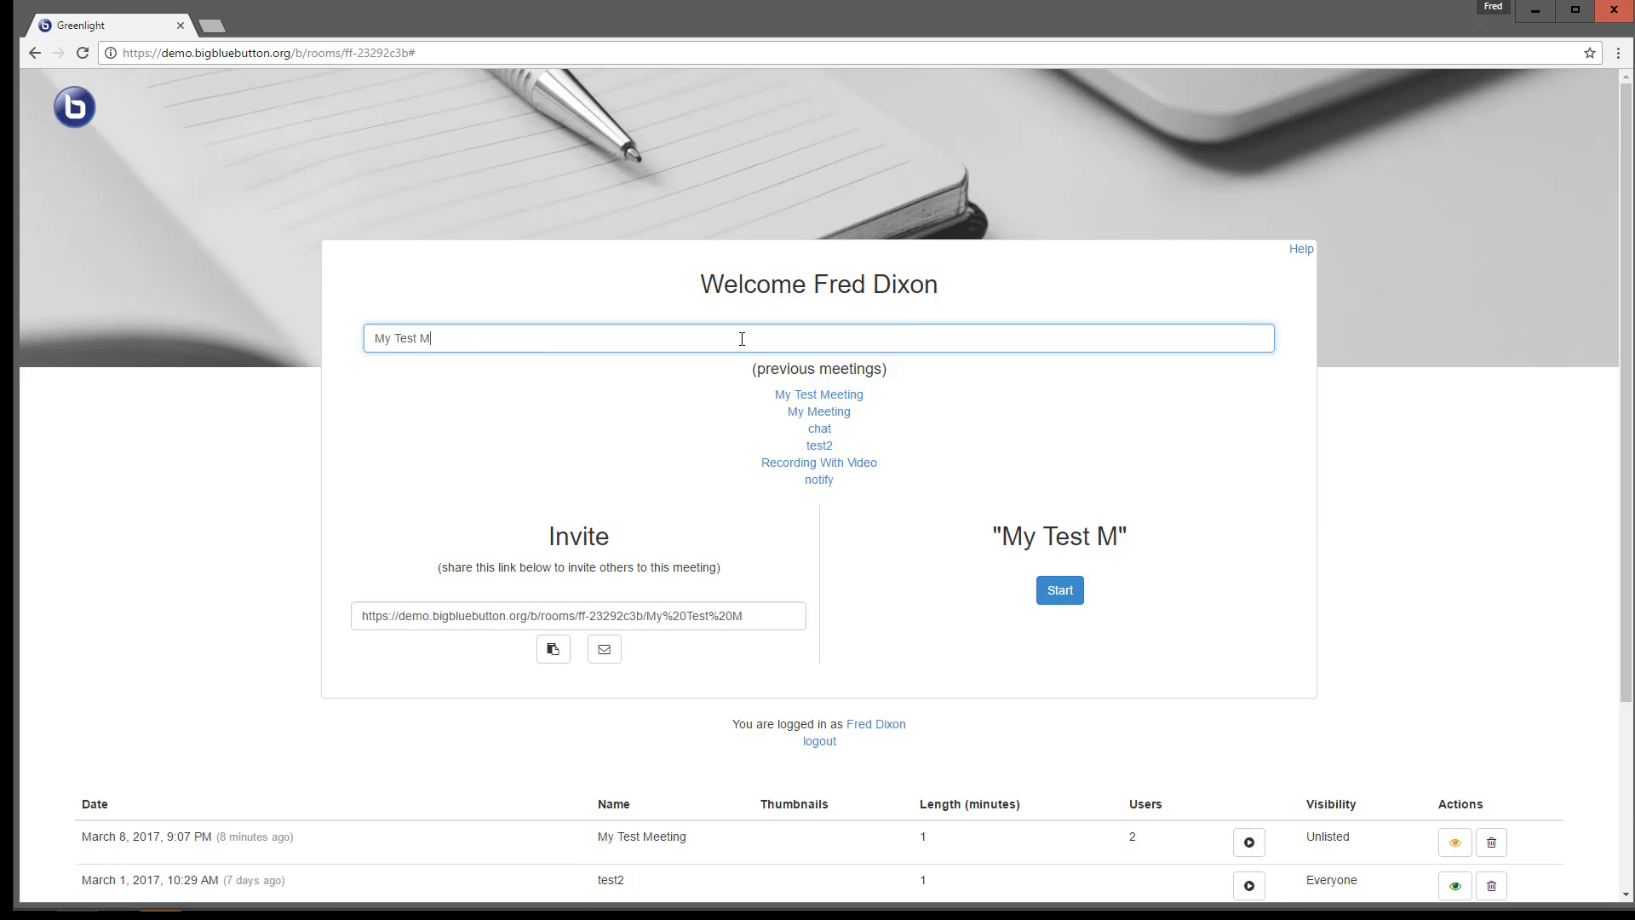
type("eeting")
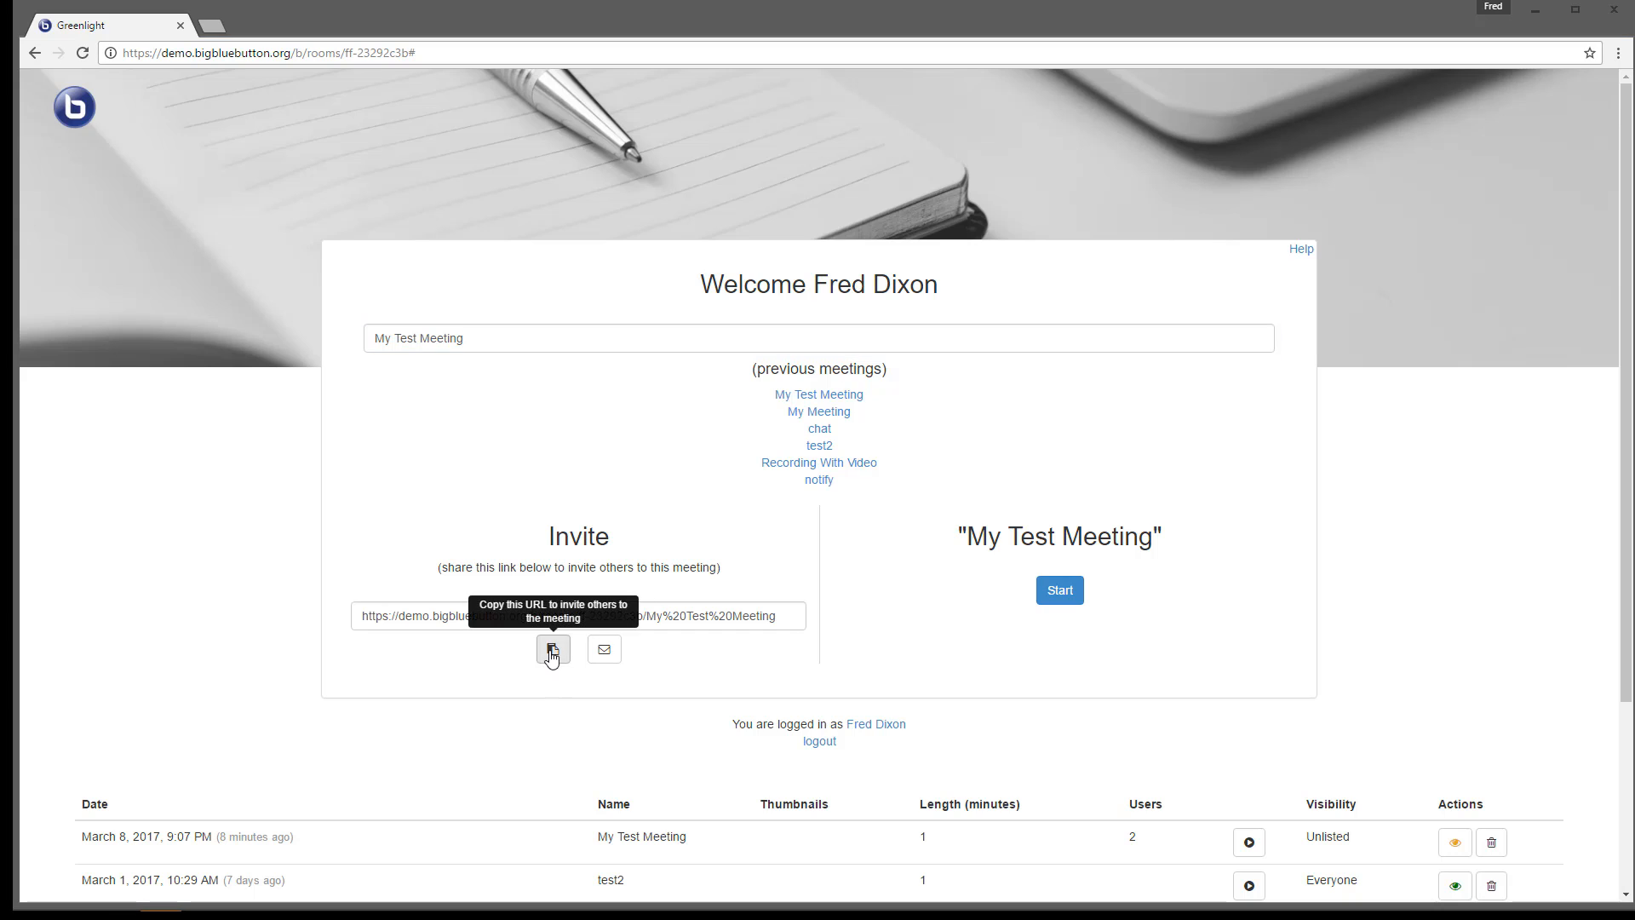
Step: Copy the invitation link for 'My Test Meeting' from the personal room
left_click(551, 649)
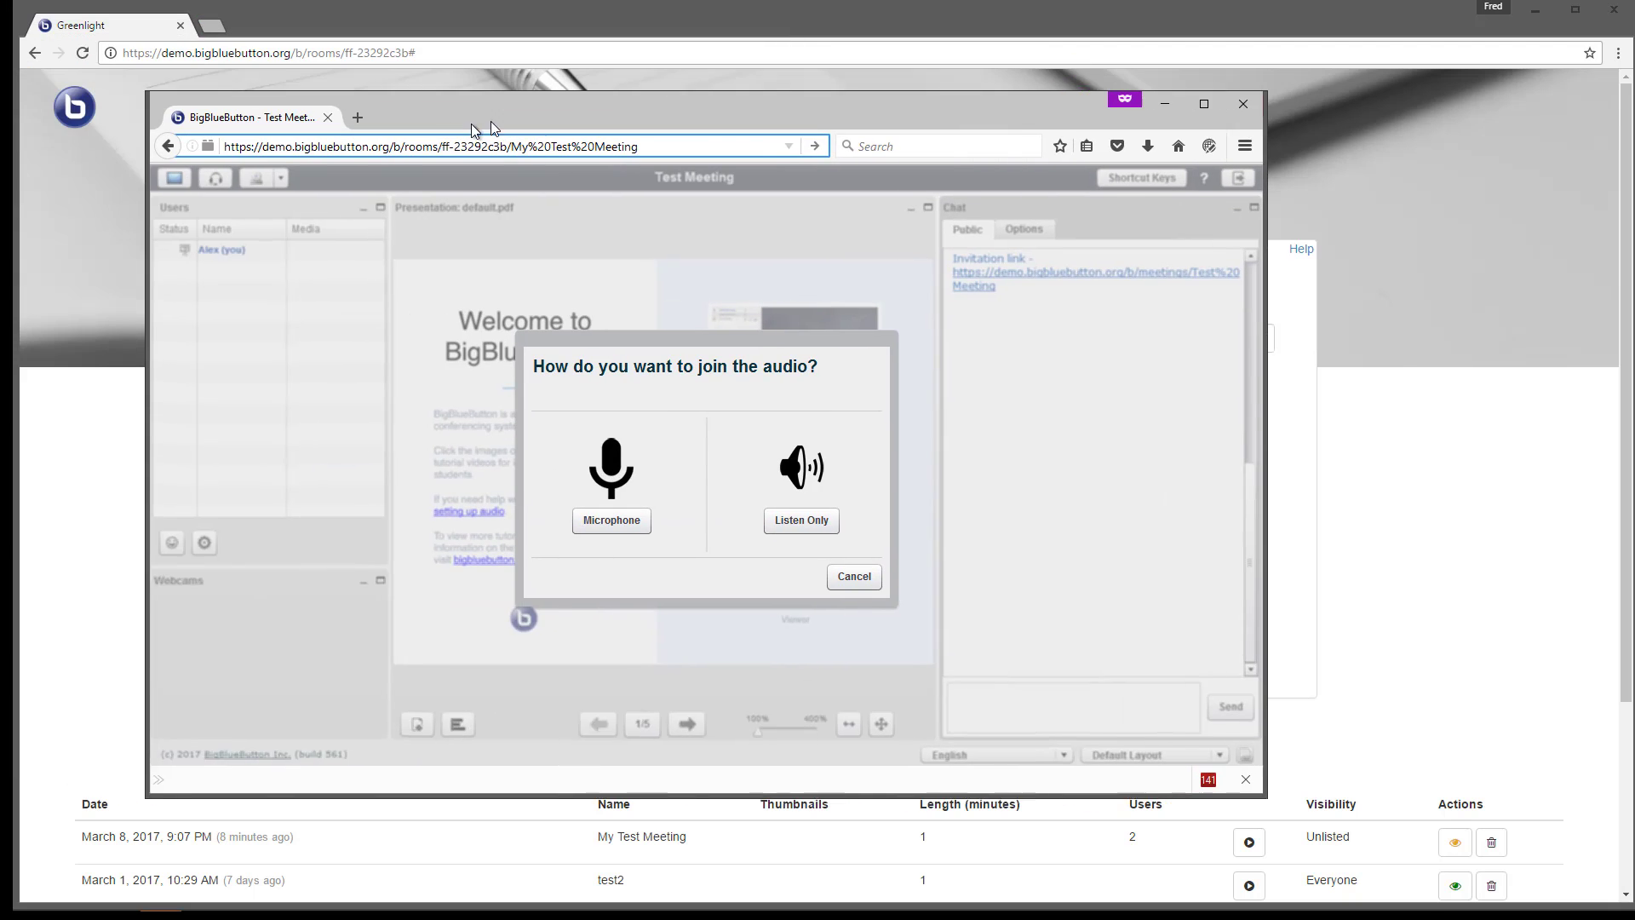
Step: Load the My Test Meeting invite in the guest window and submit the guest name to request joining
left_click_drag(491, 122, 522, 113)
key("Return")
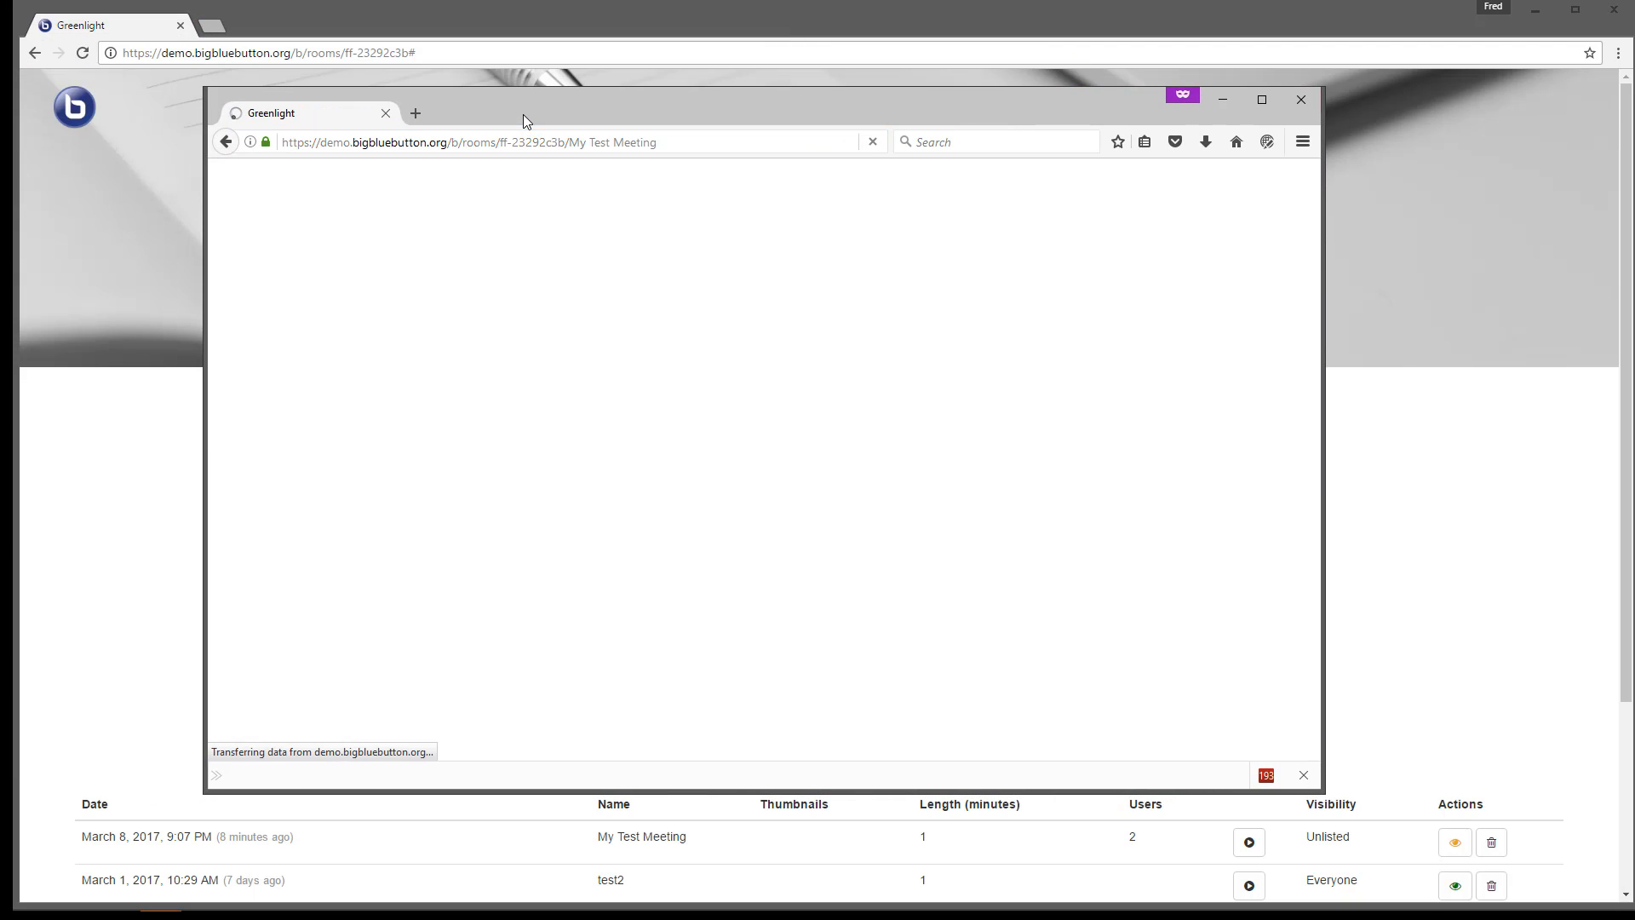
type("fred")
type("Ale")
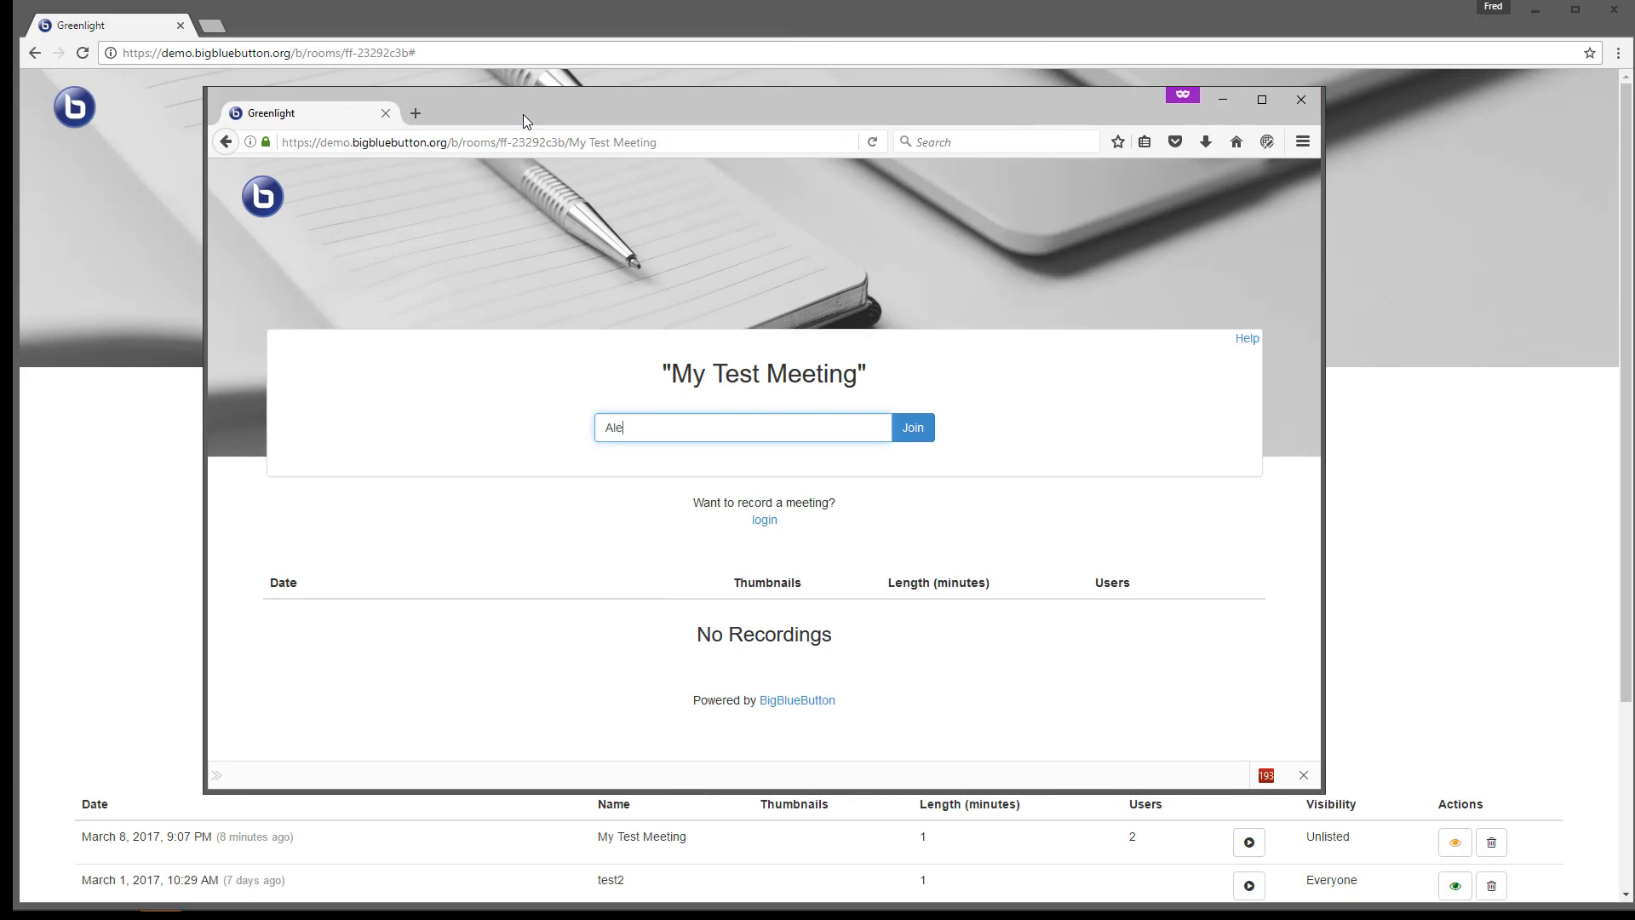
key("Return")
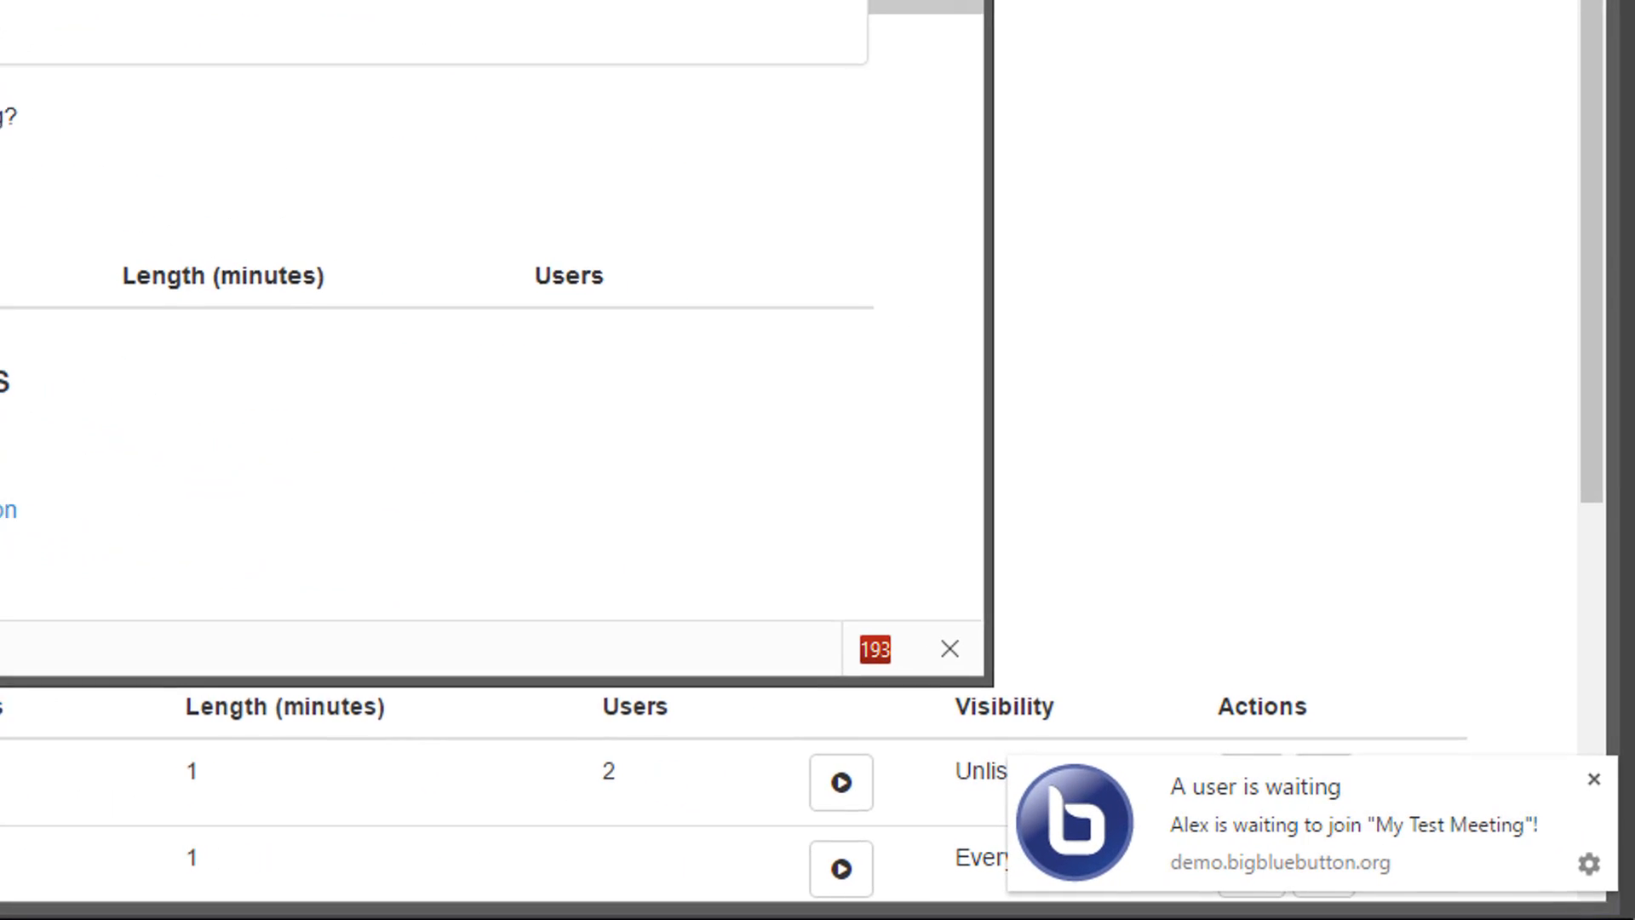
Step: Start My Test Meeting from the host's room page and switch to the guest's loading client
left_click(1325, 815)
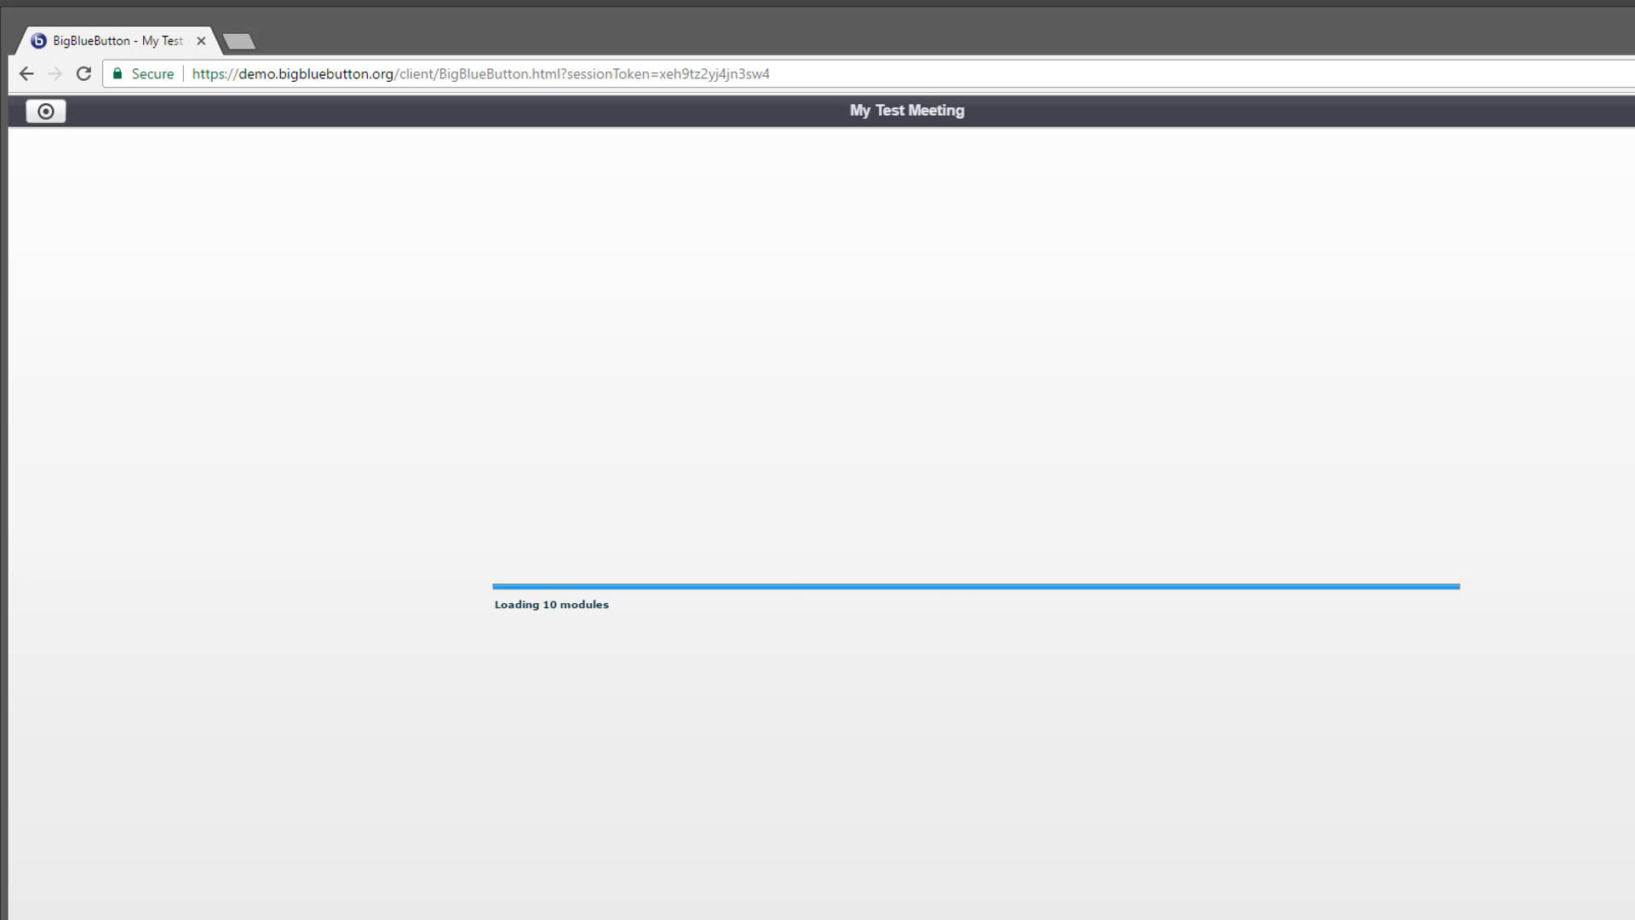
key("alt+Tab")
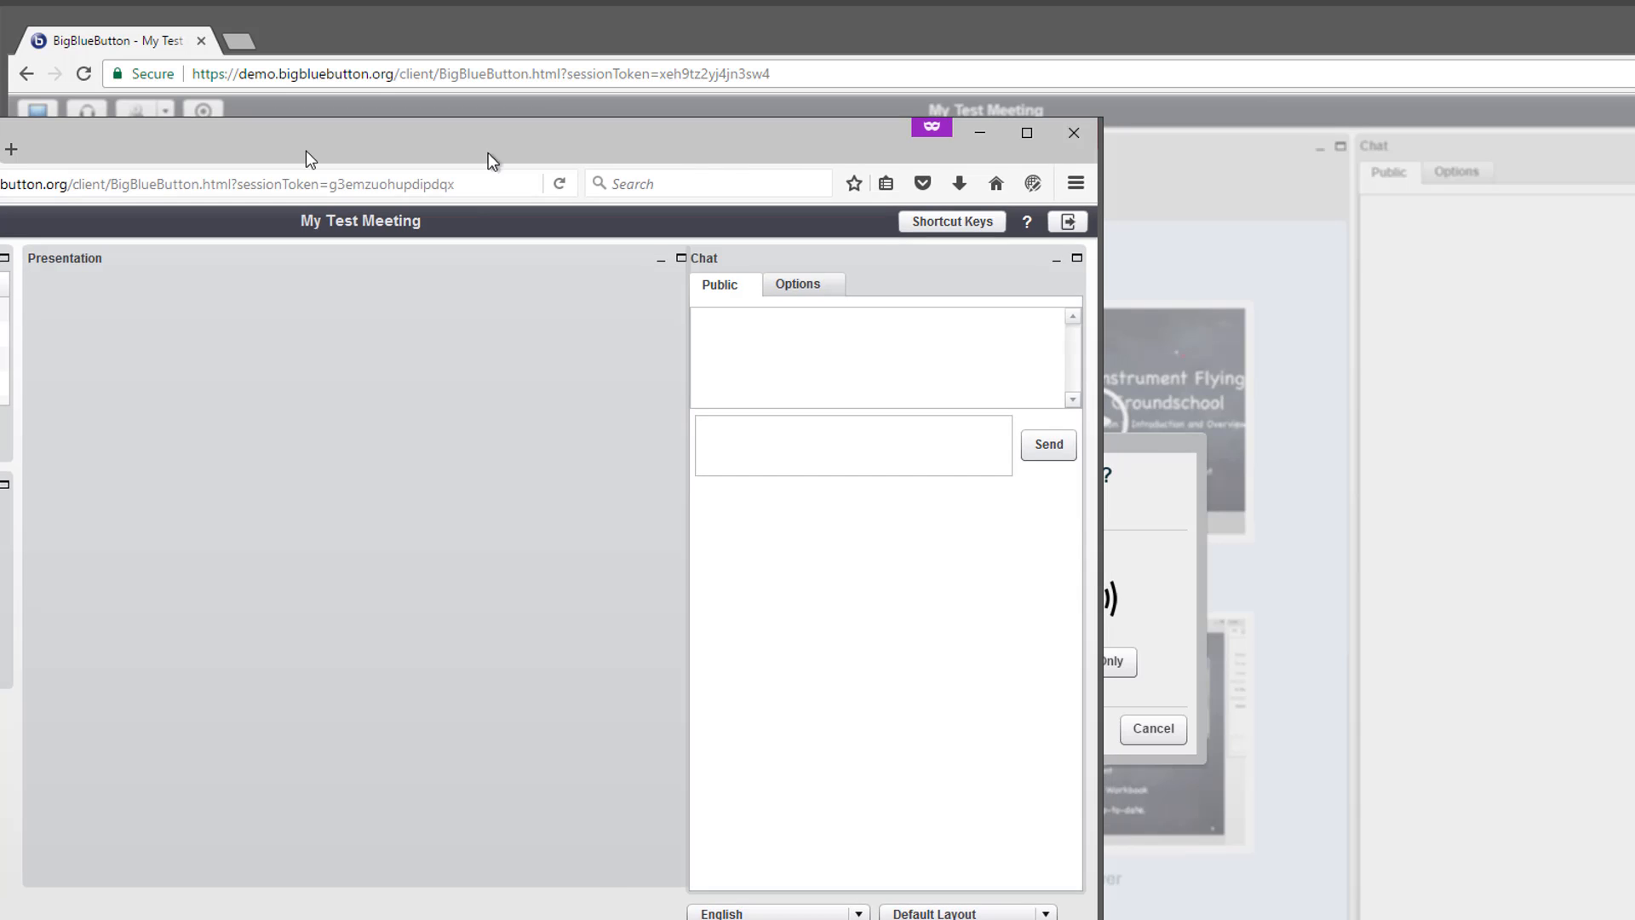
Step: As host, join audio by microphone, confirm the echo test, and acknowledge the record notification
key("alt+Tab")
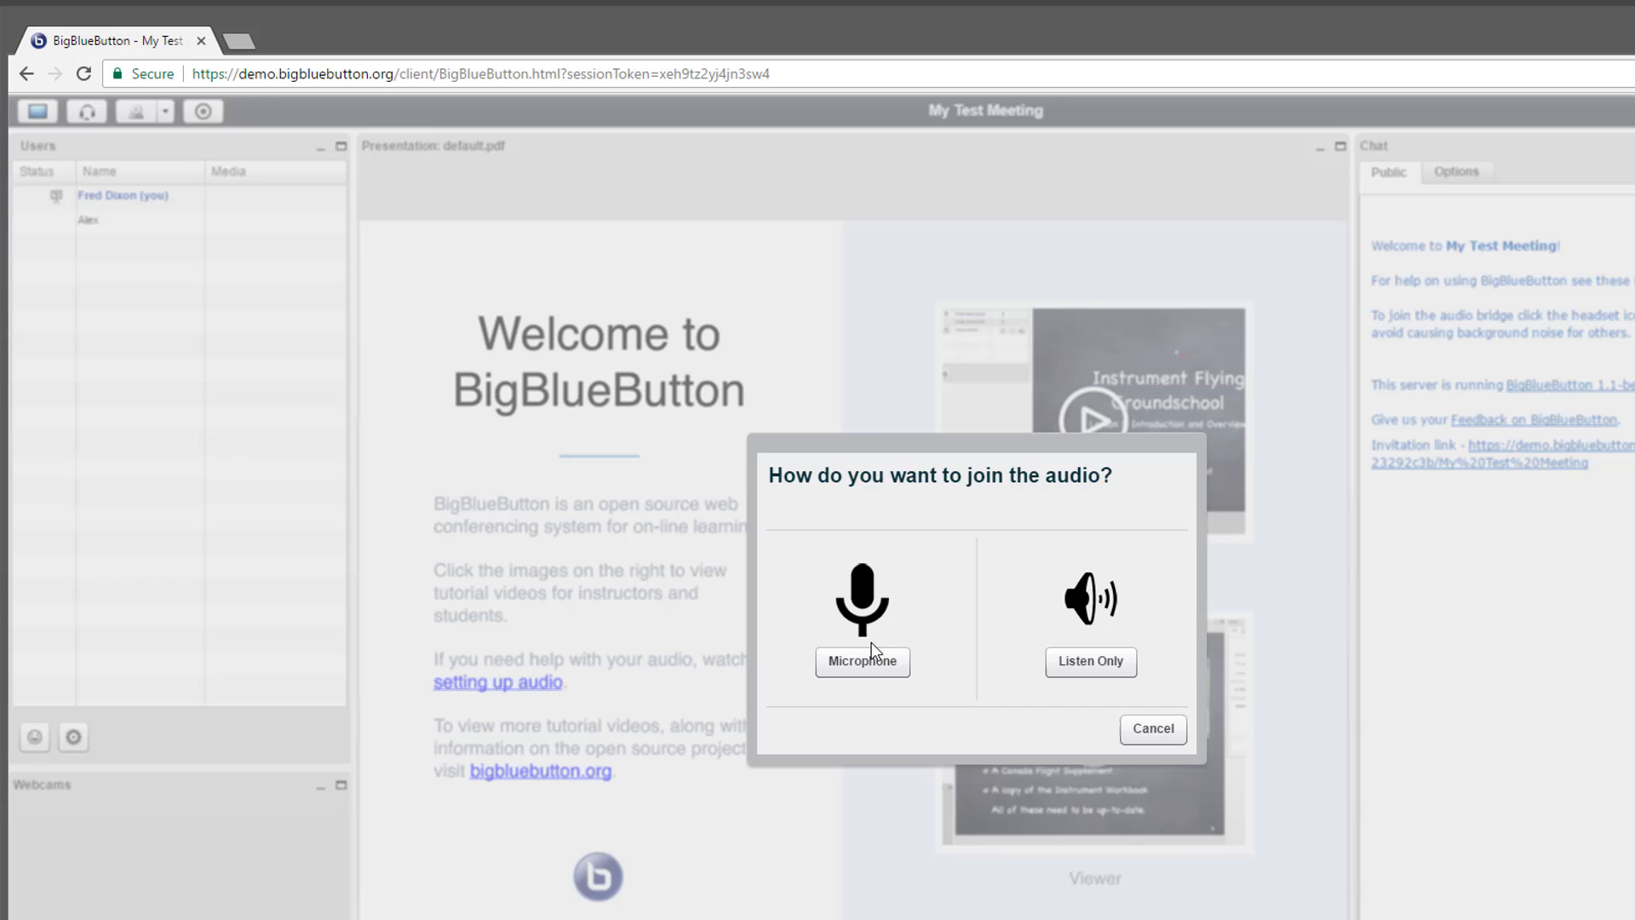
left_click(872, 661)
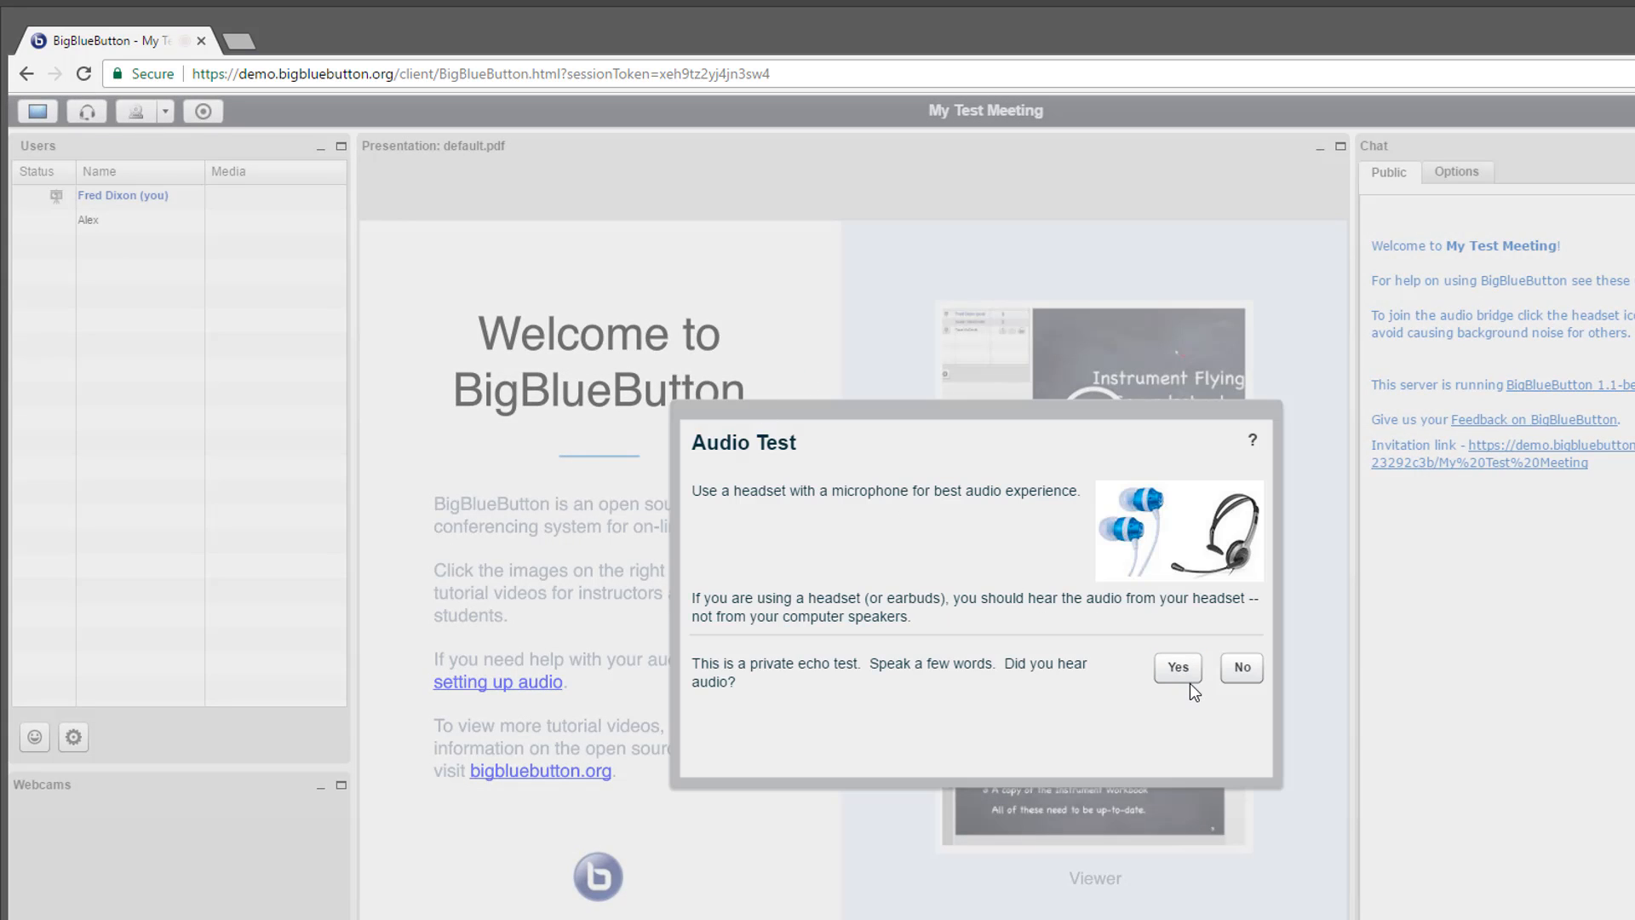
left_click(1179, 669)
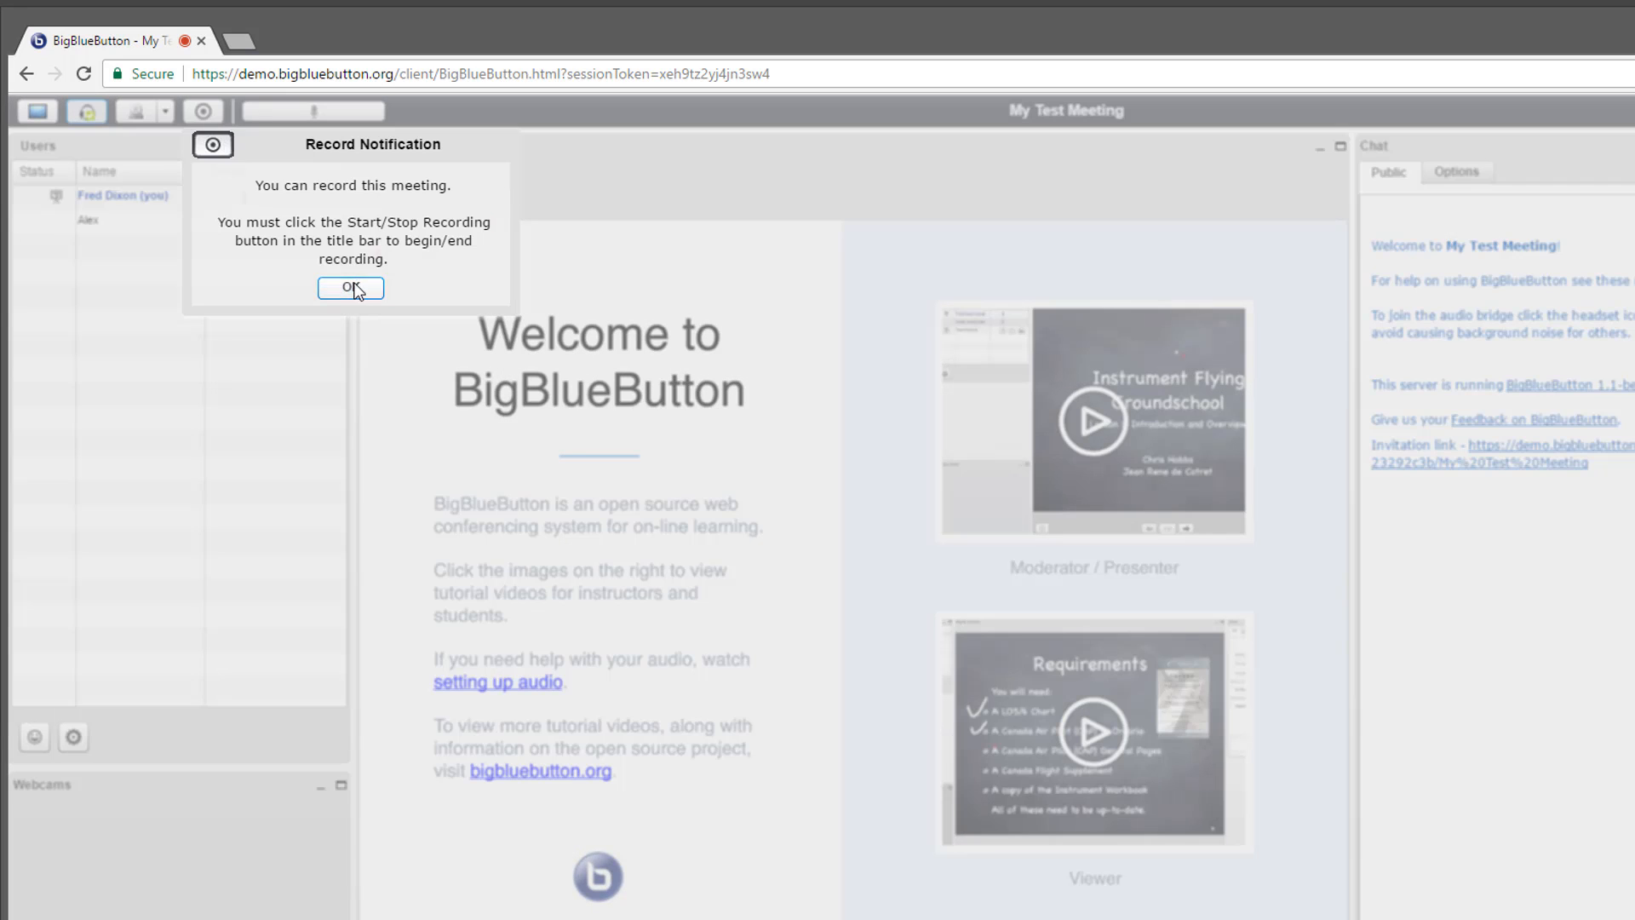
left_click(348, 287)
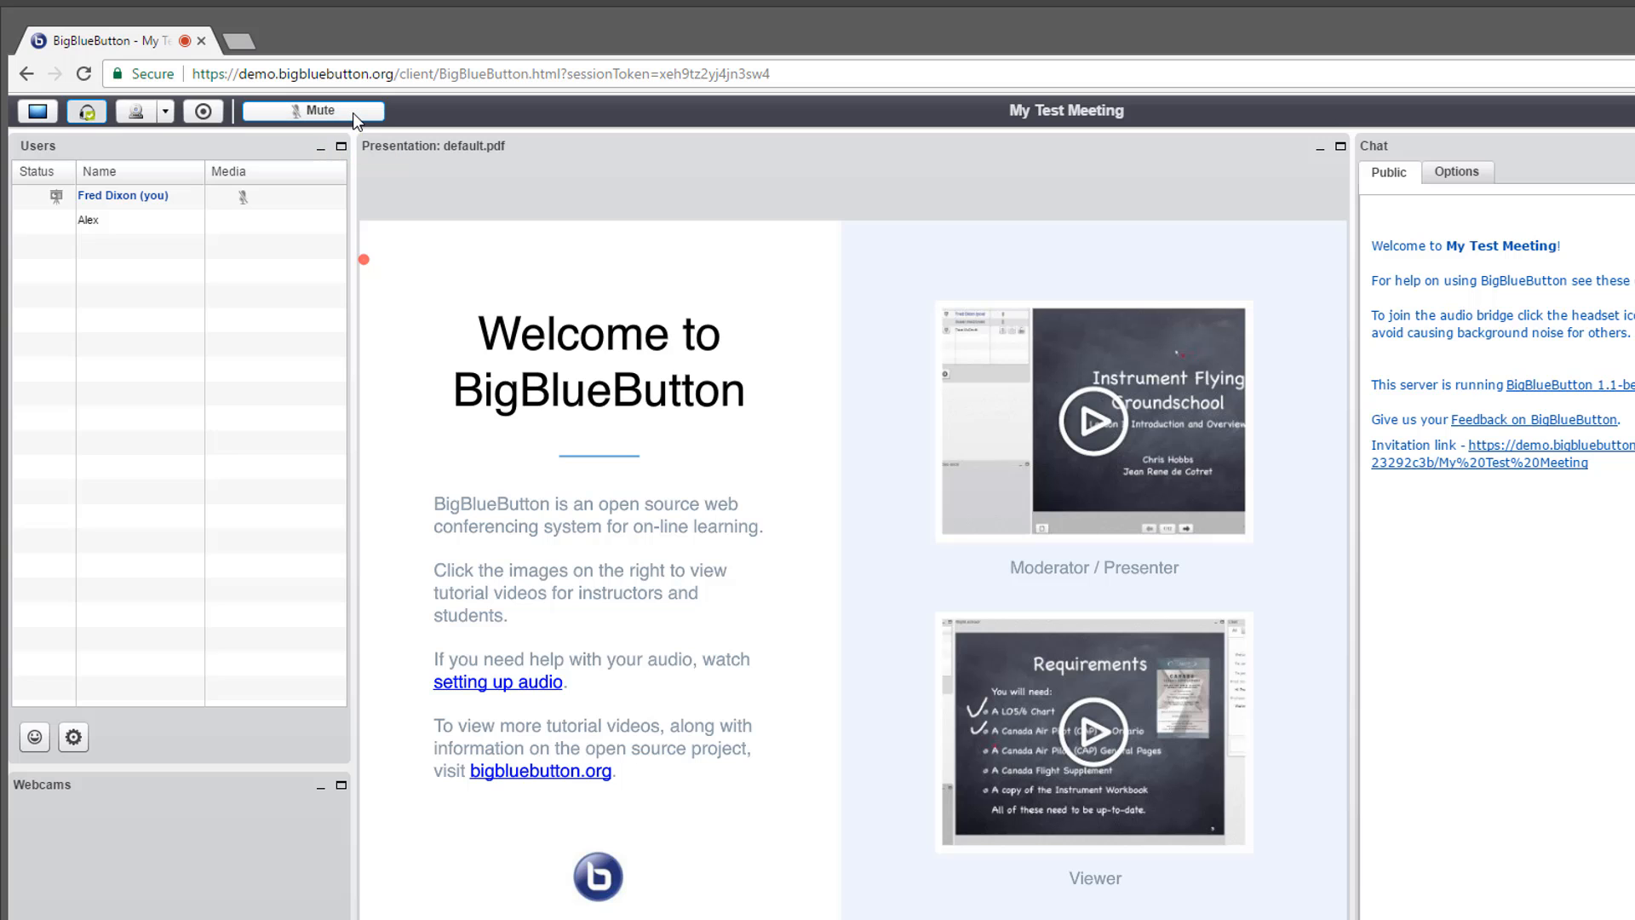
Step: Mute the host's microphone and advance to the blank whiteboard slide 2/5
left_click(340, 111)
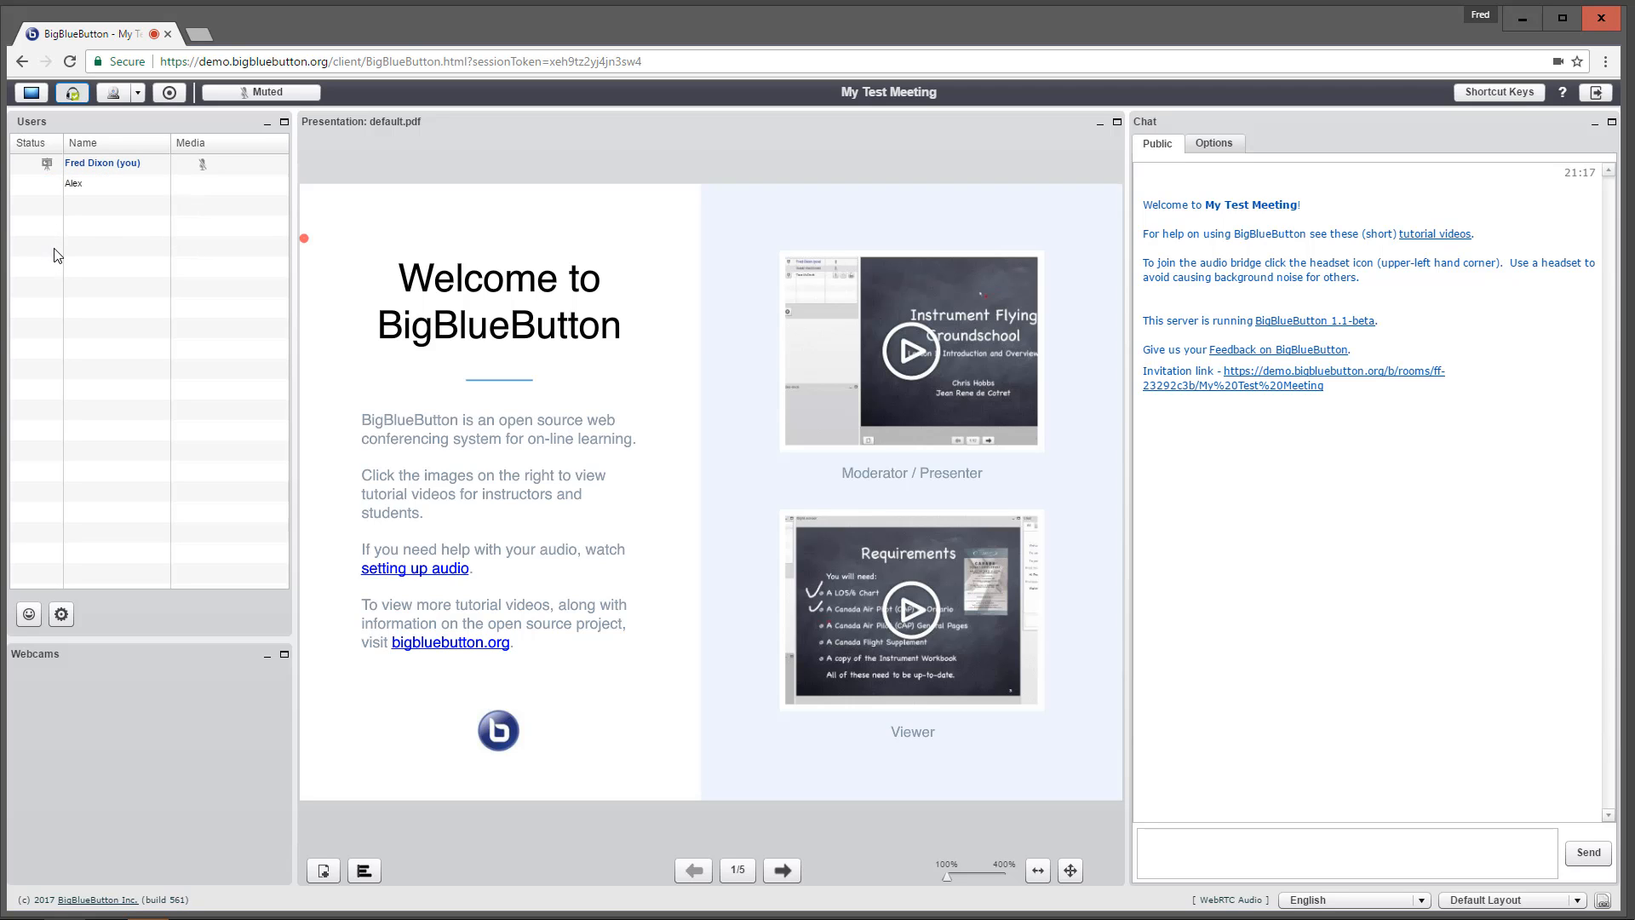
mouse_move(600, 575)
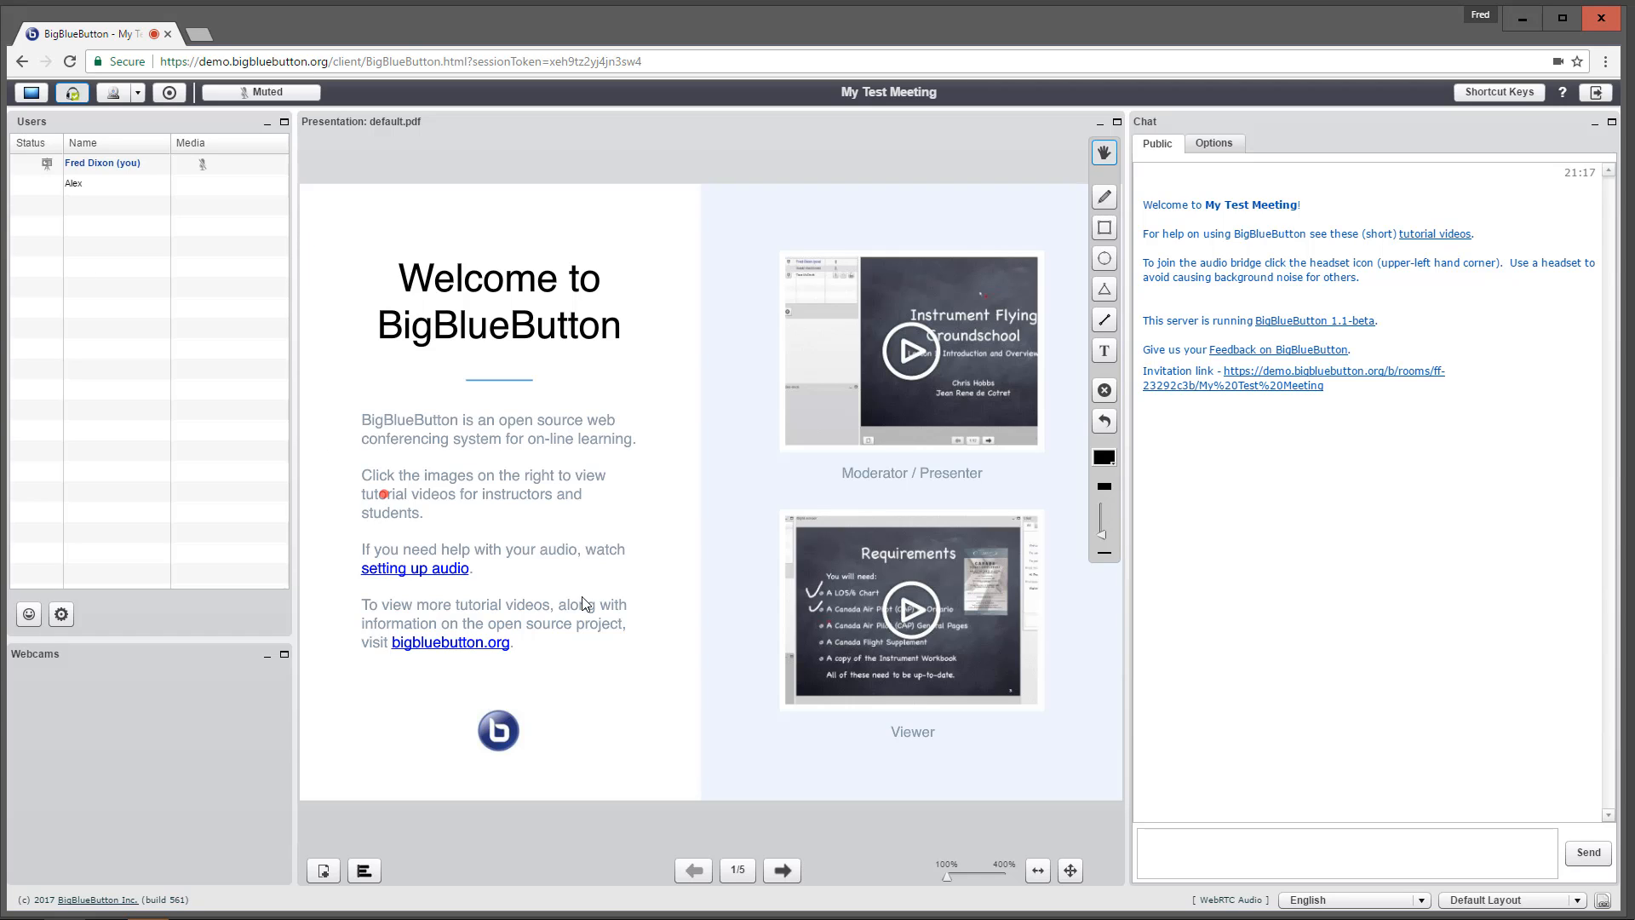
left_click(782, 869)
Step: Draw two freehand pencil strokes on the whiteboard slide
left_click(1102, 198)
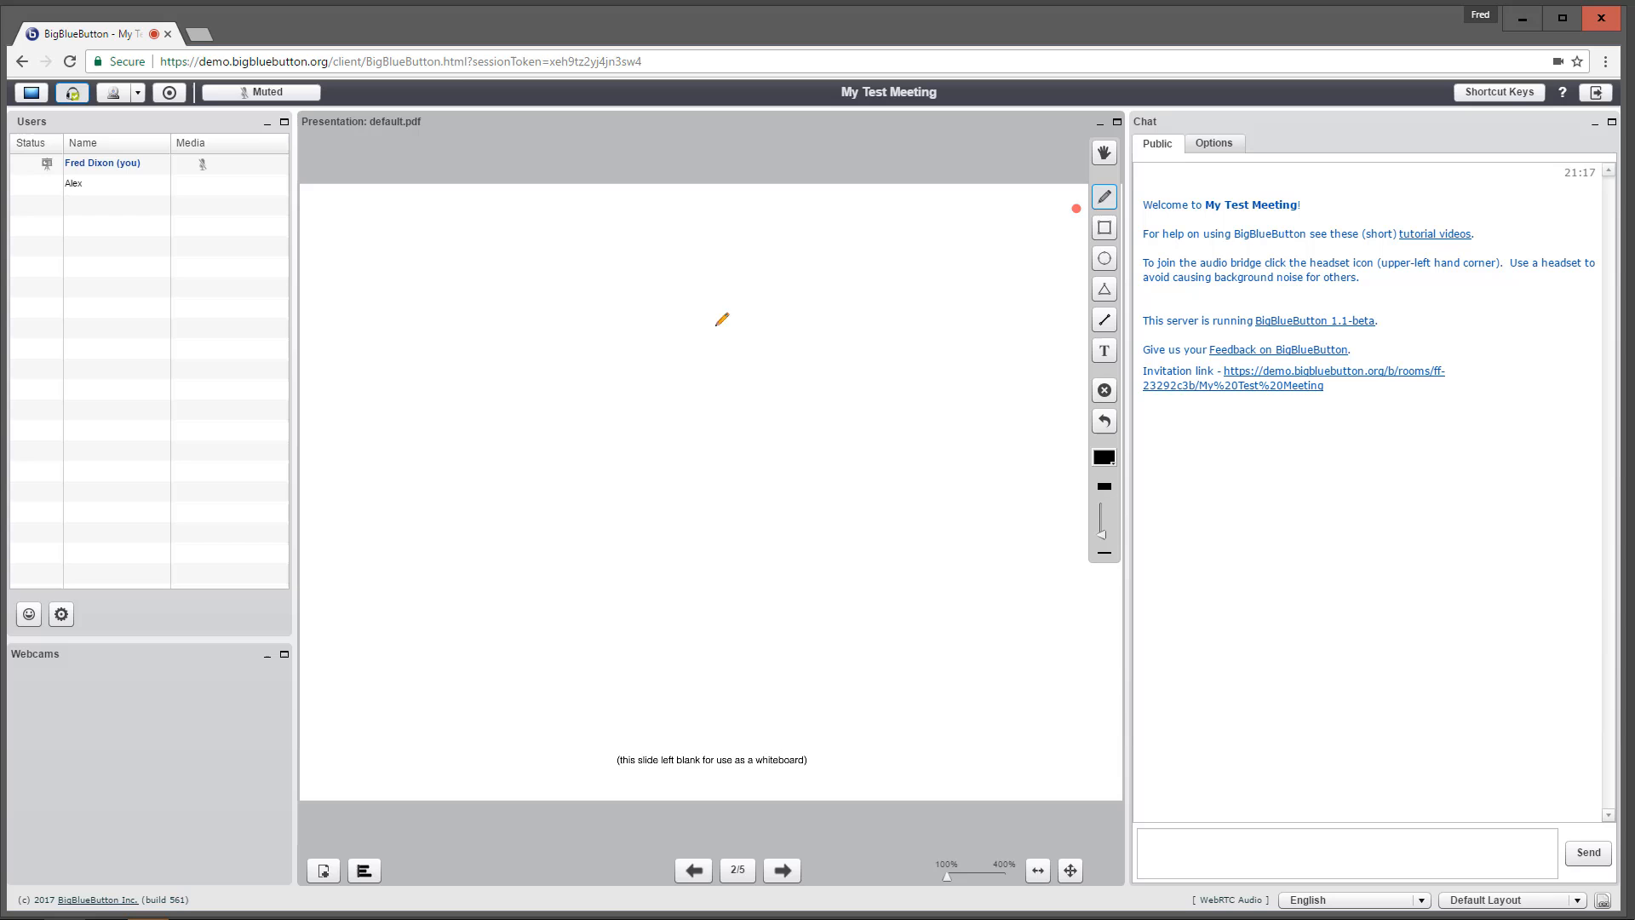
left_click_drag(637, 365, 693, 441)
left_click_drag(529, 410, 642, 504)
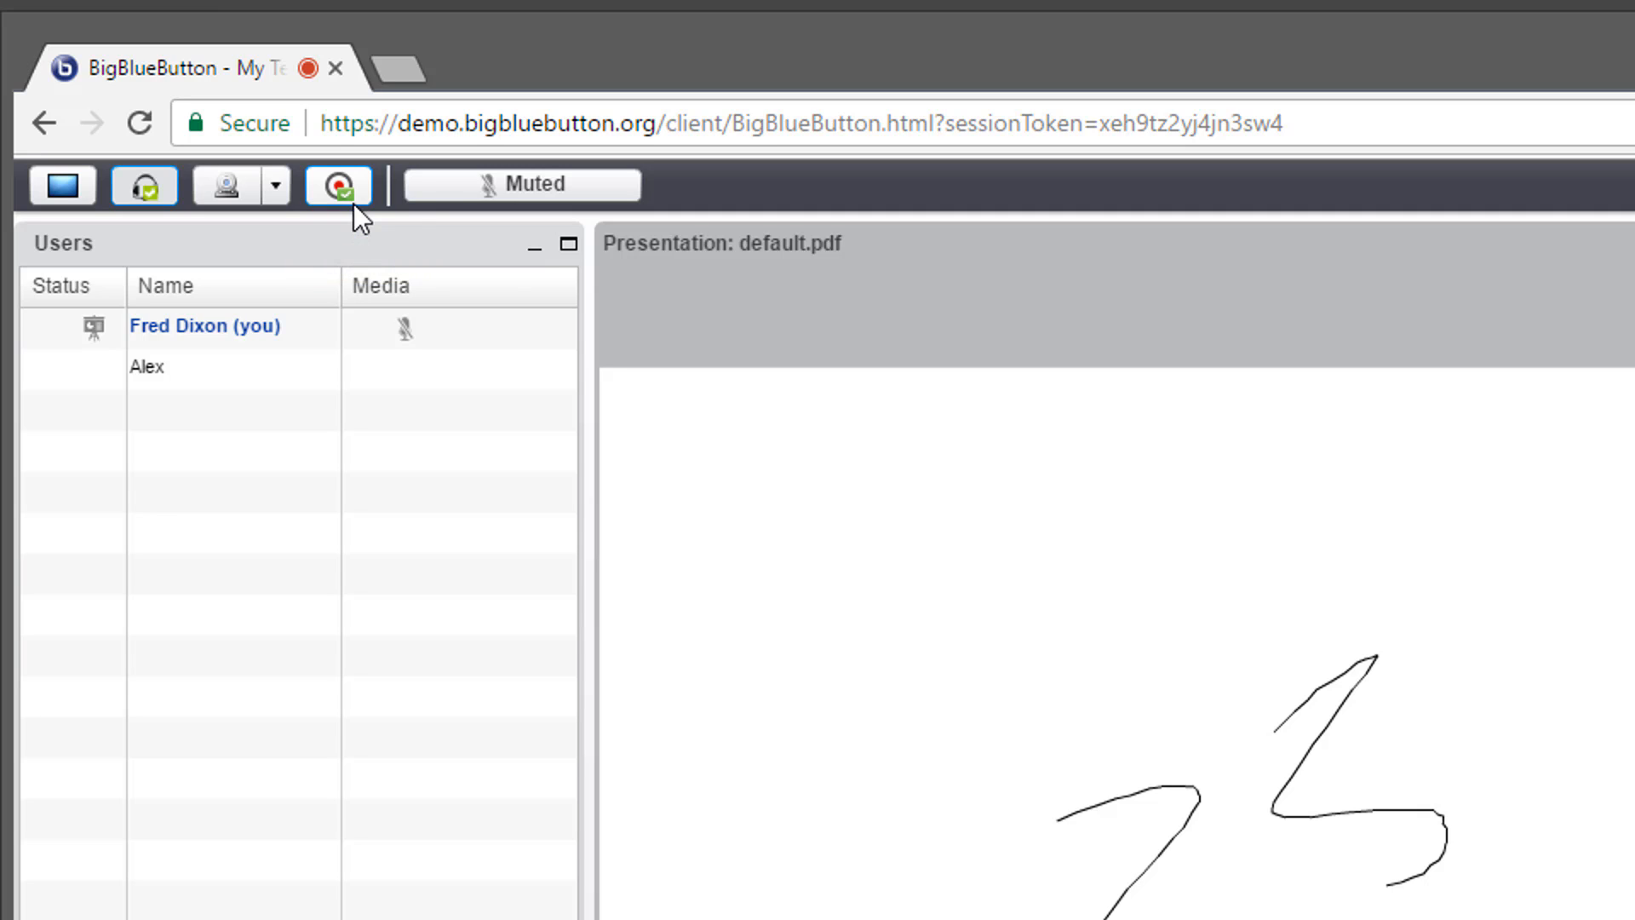
Step: Start recording the session and post 'Hi' to the public chat
left_click(346, 191)
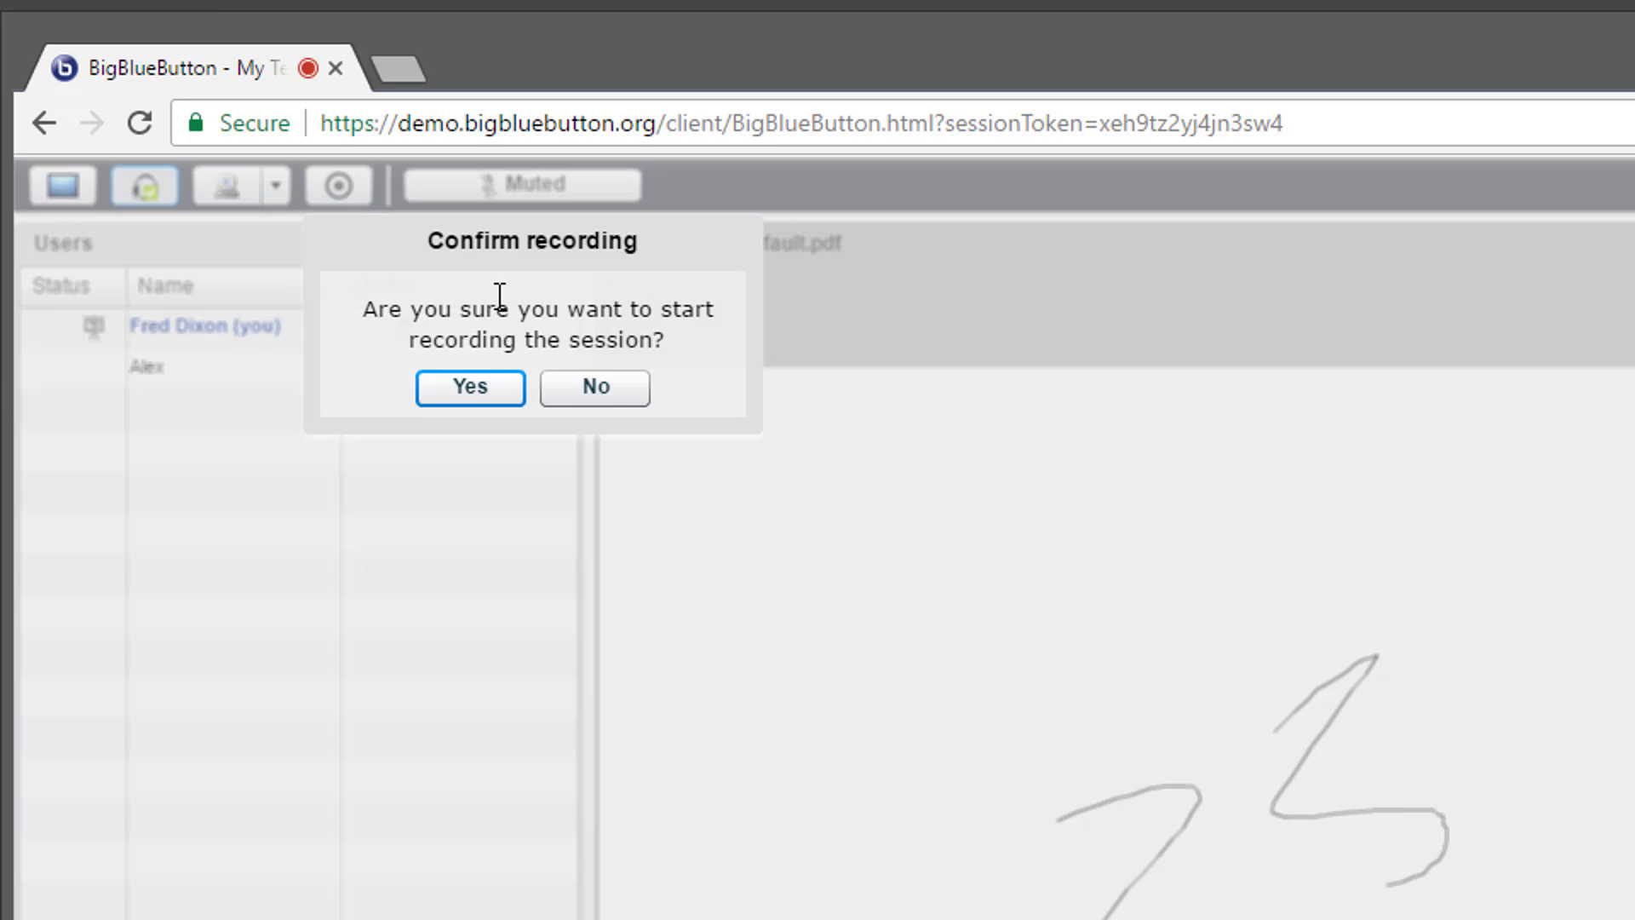
left_click(498, 396)
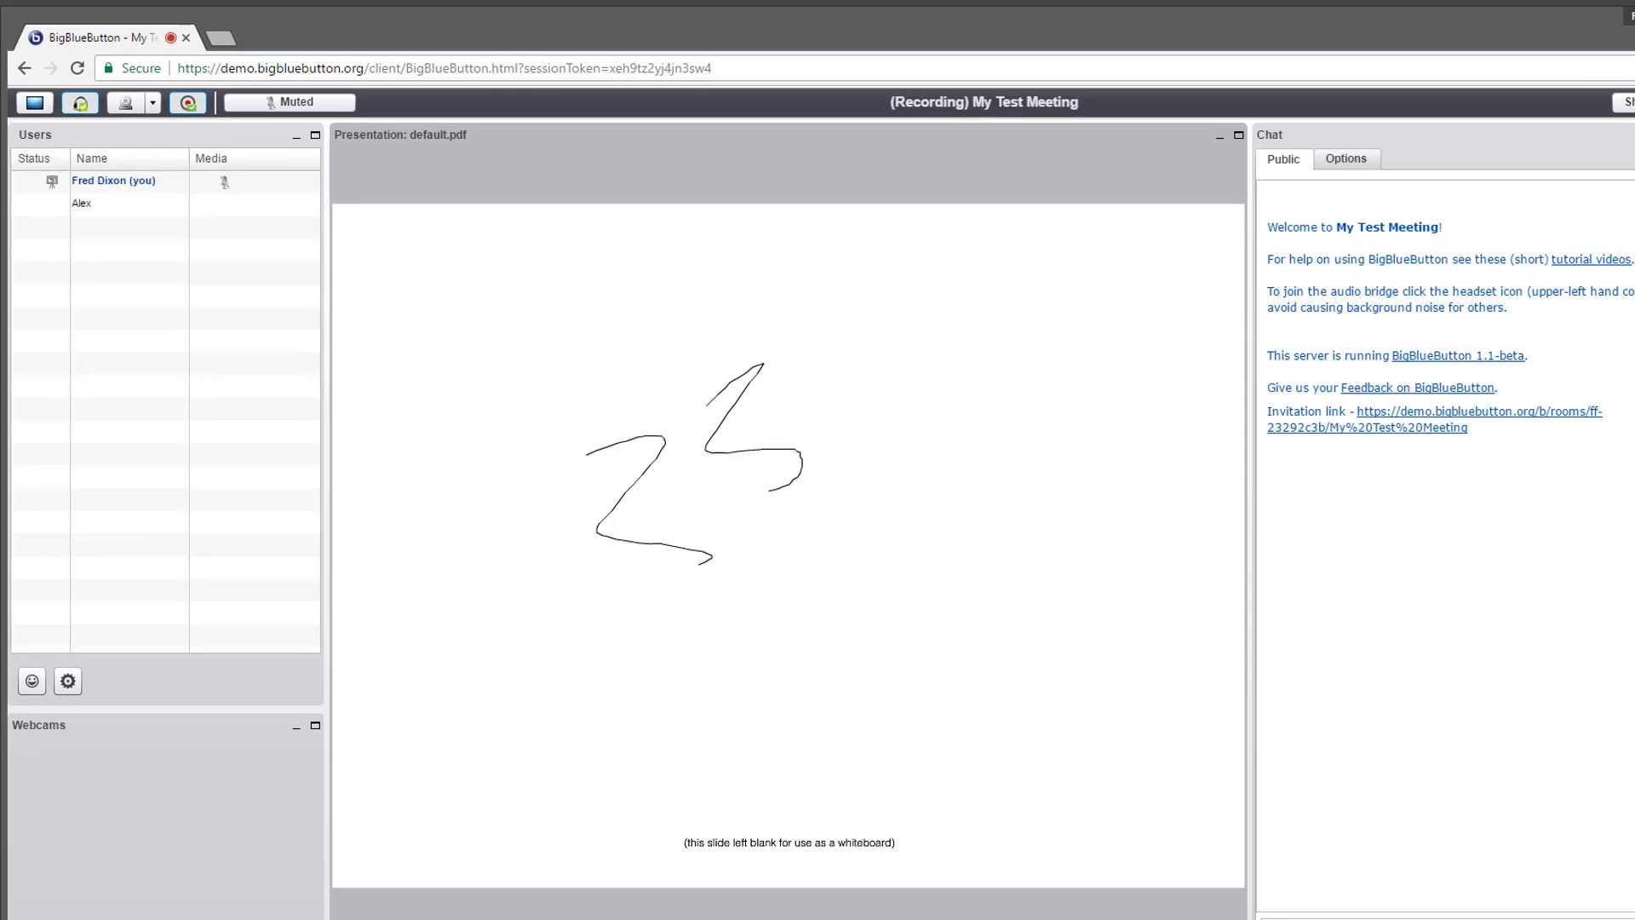
left_click(1205, 846)
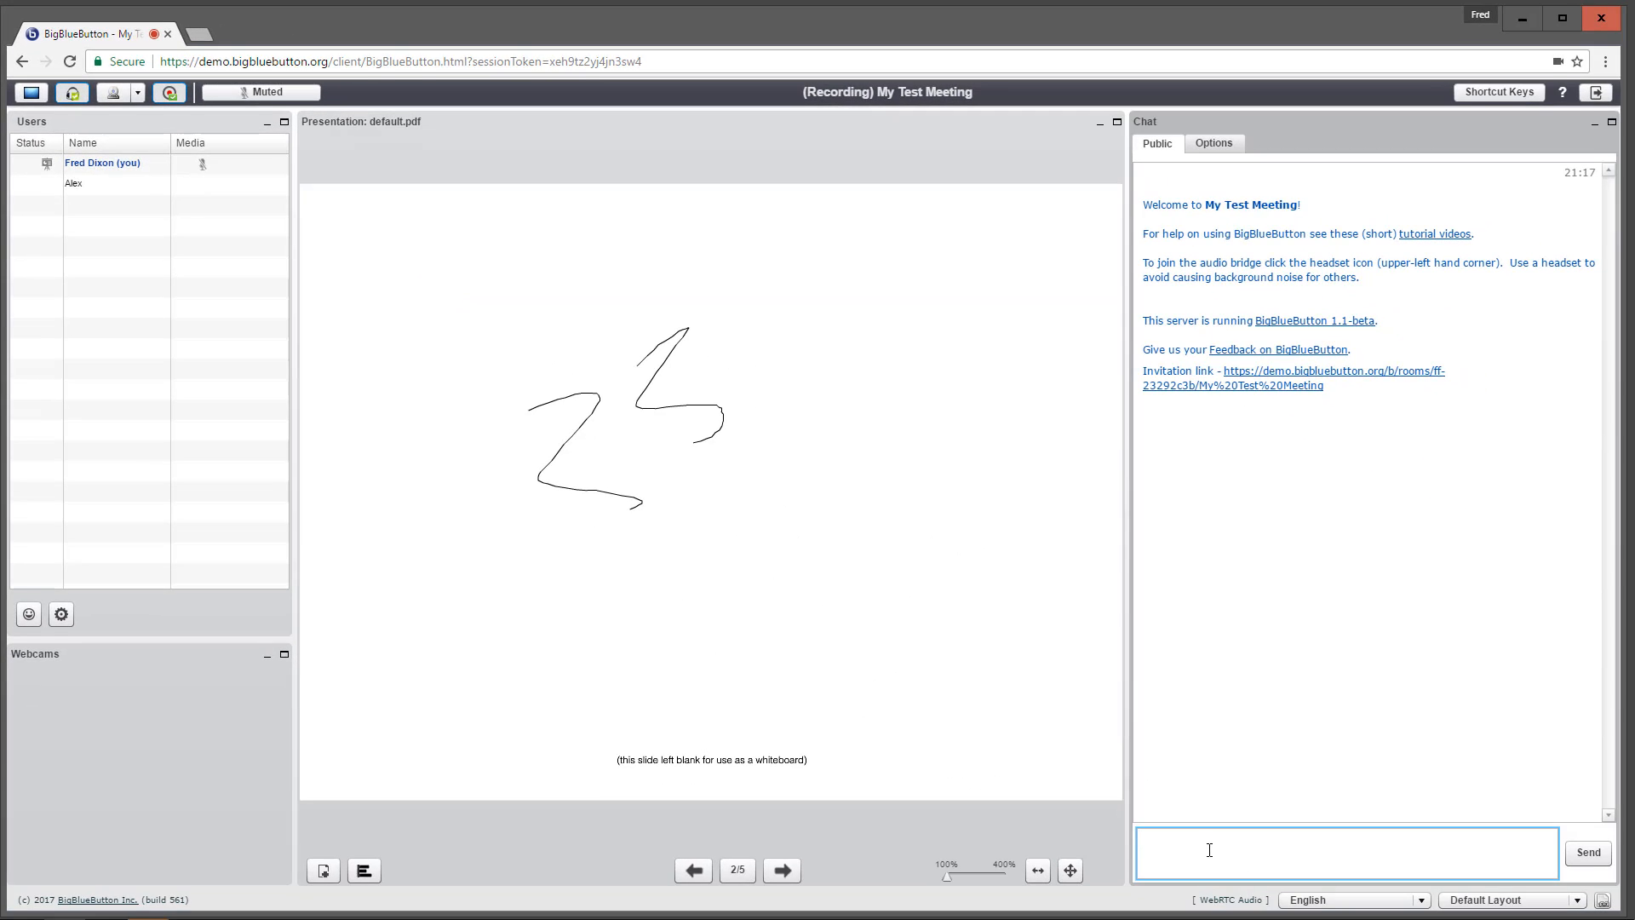
type("Hi")
key("Return")
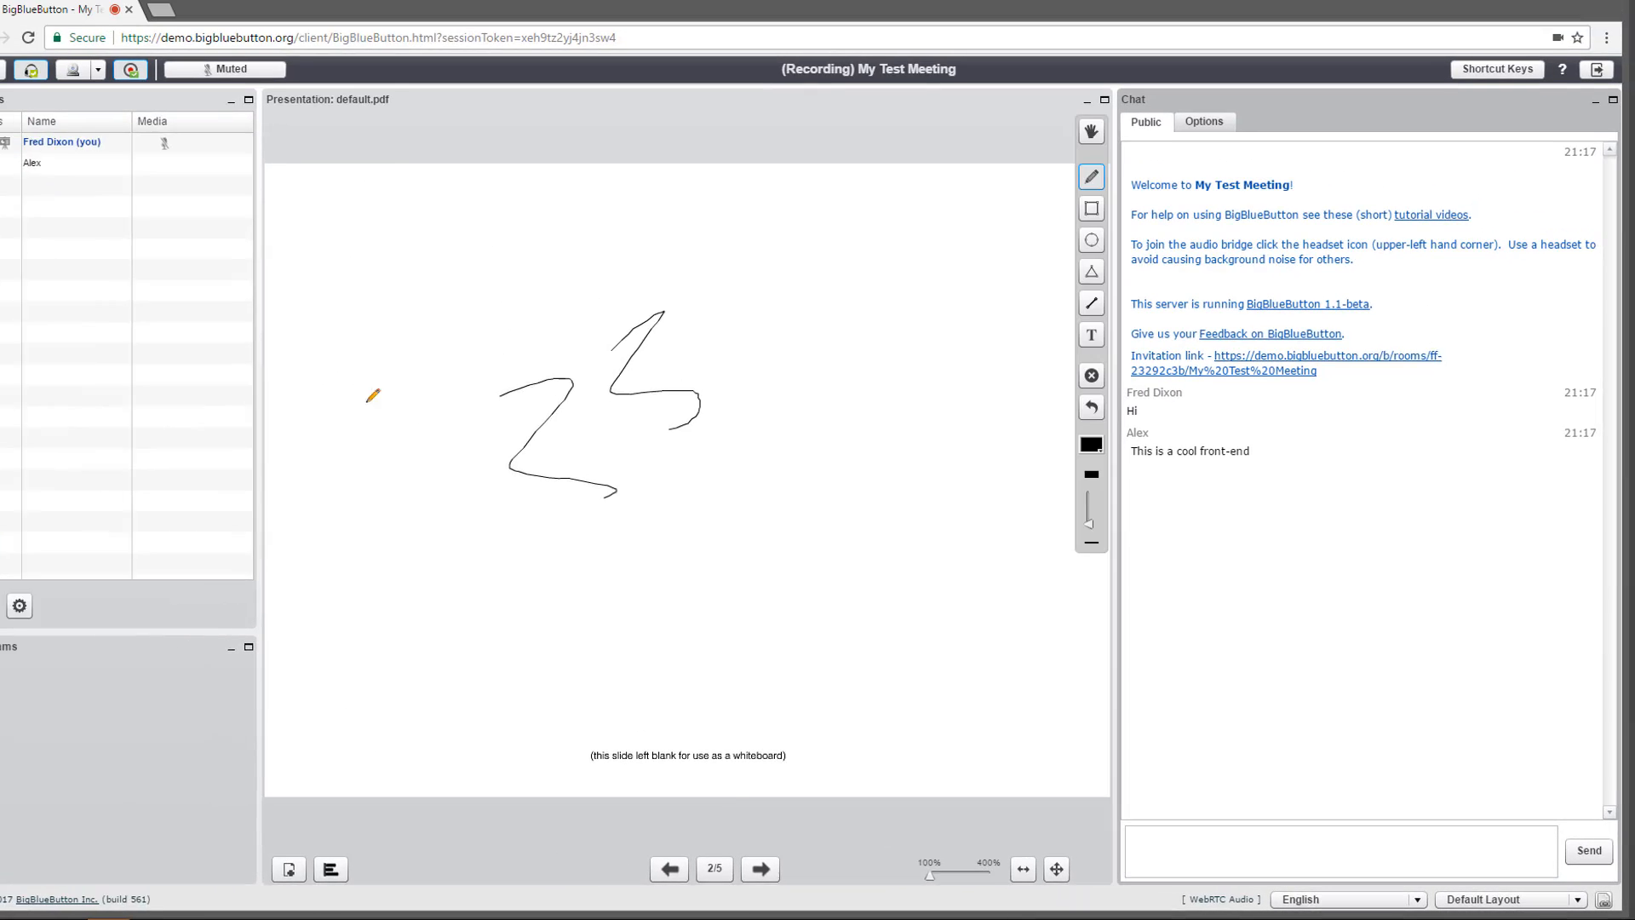
Step: Stop recording the session and confirm it
left_click(172, 94)
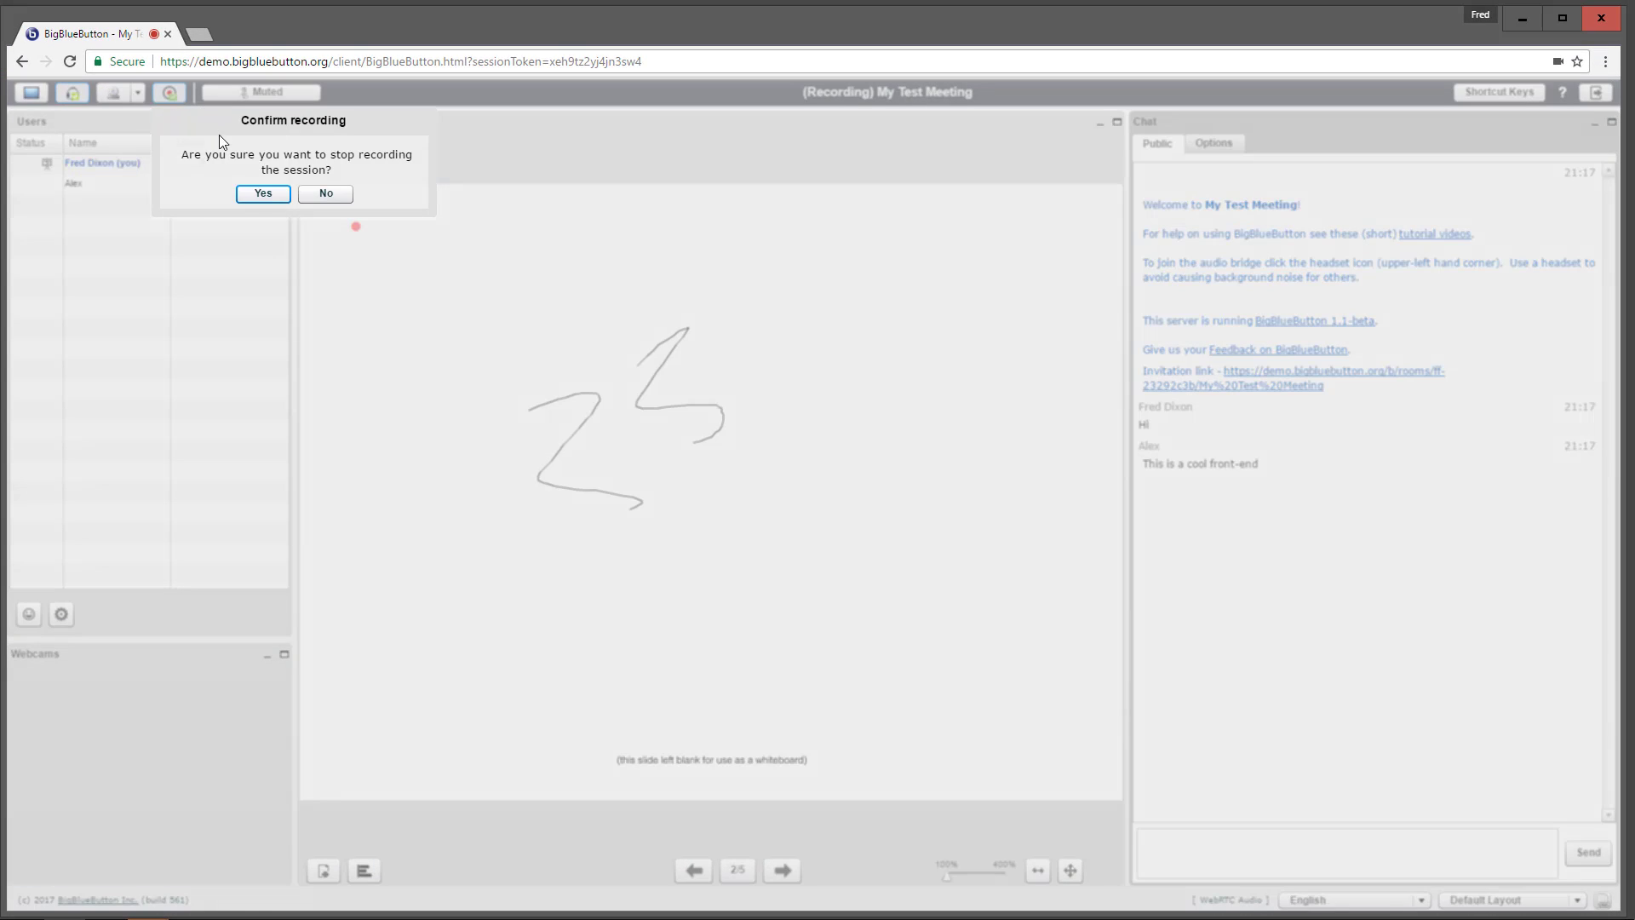
left_click(263, 196)
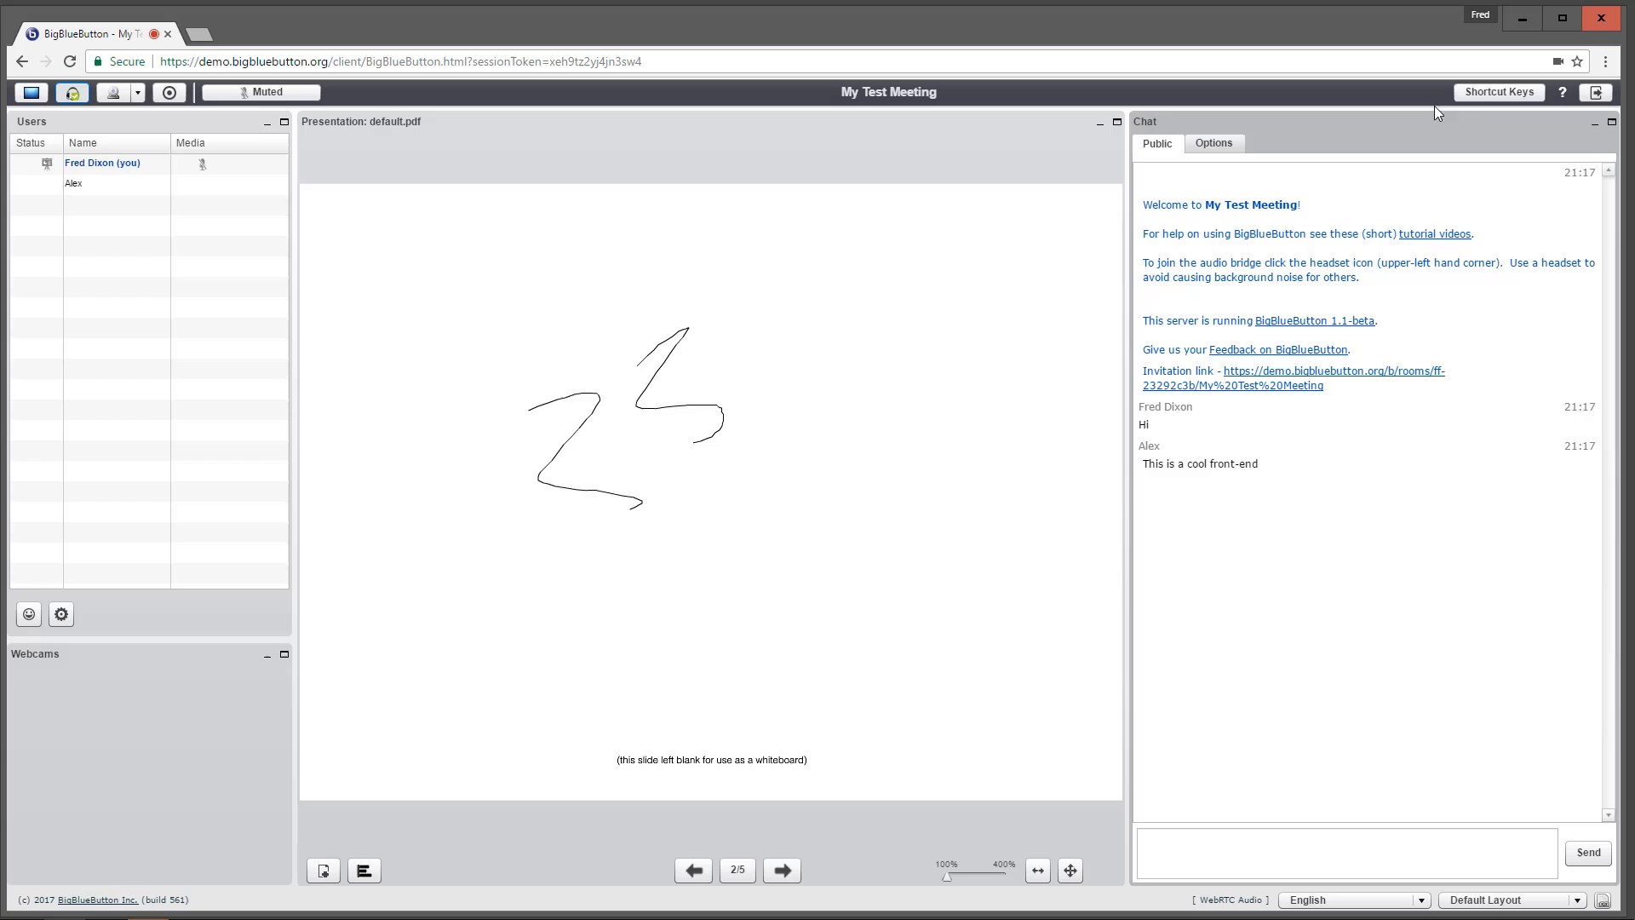
Step: Log out of the meeting client and end My Test Meeting for everyone
left_click(1595, 92)
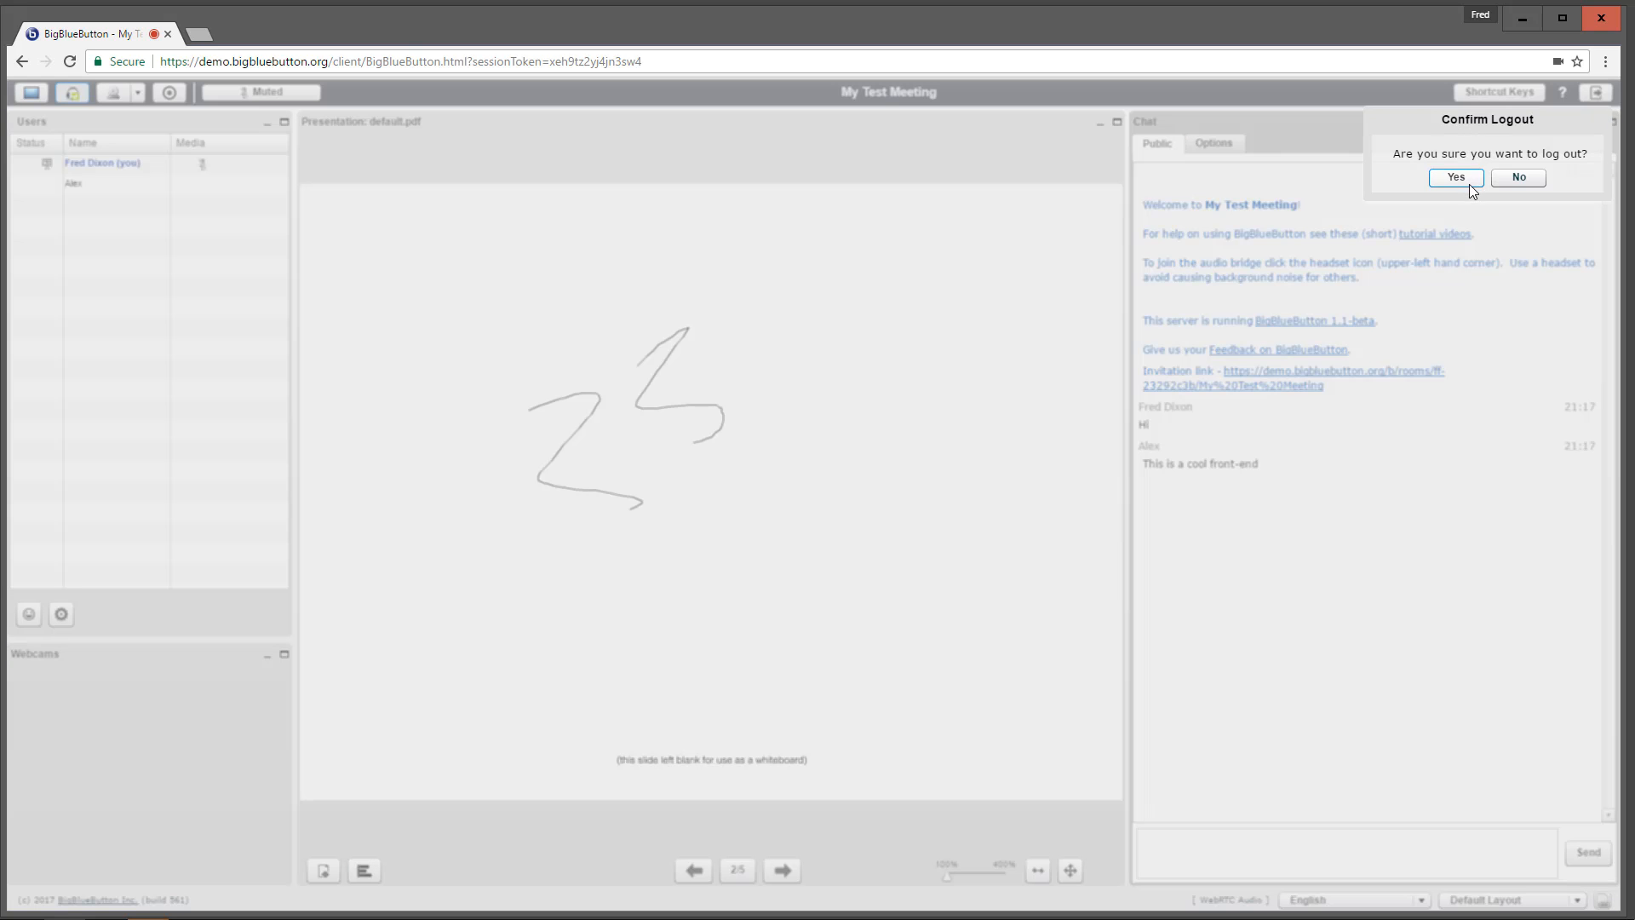
left_click(1457, 178)
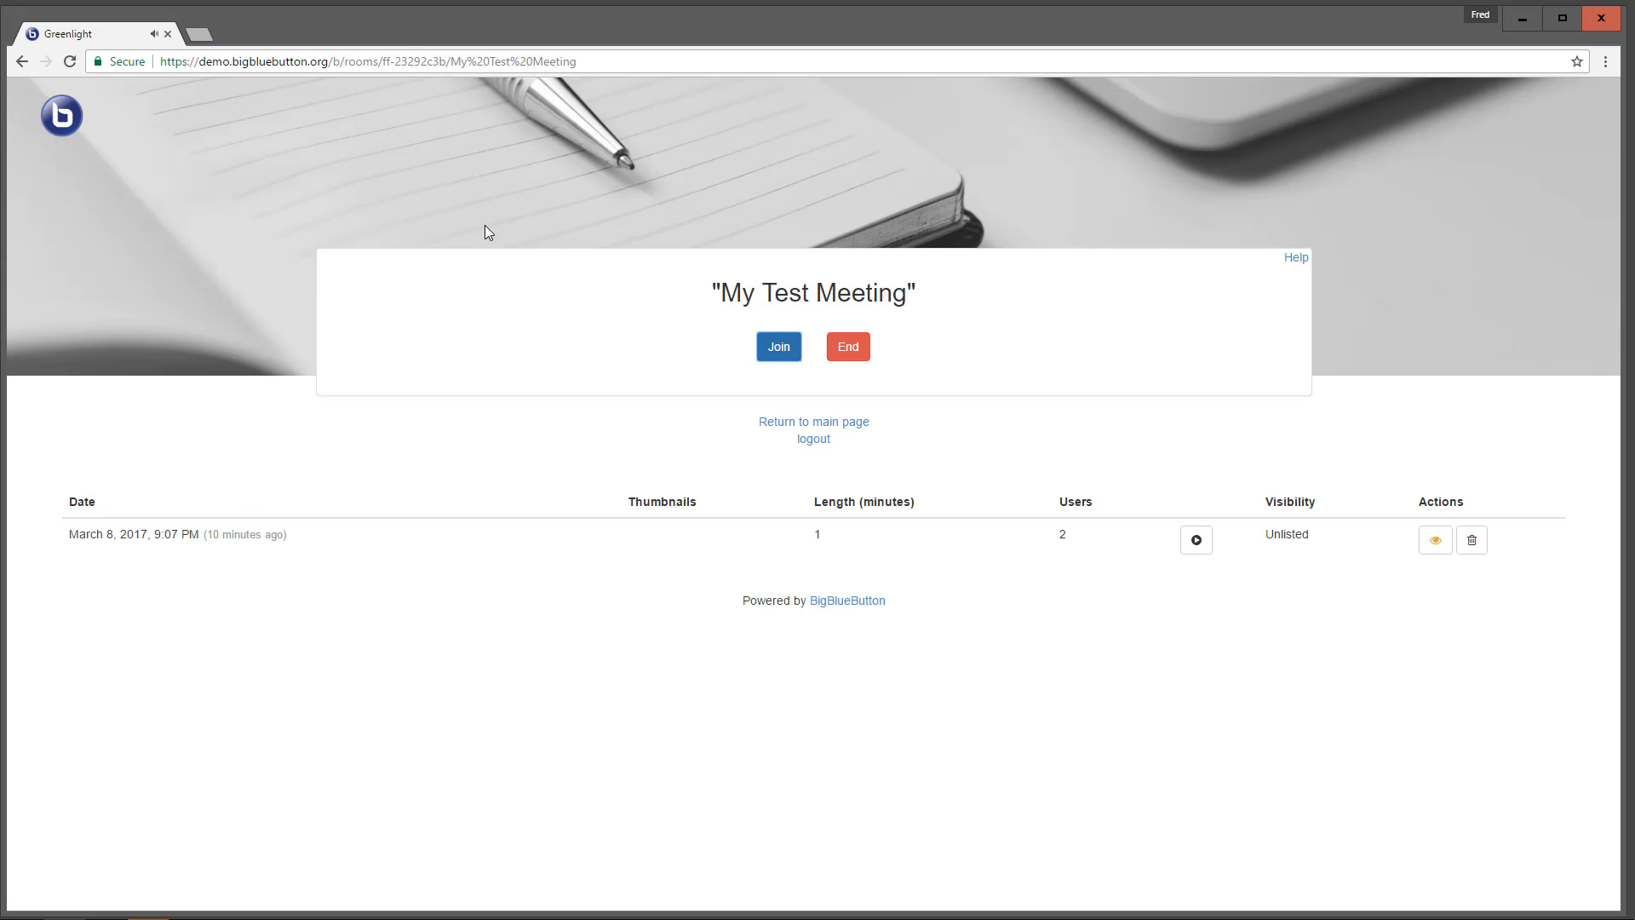
left_click(836, 356)
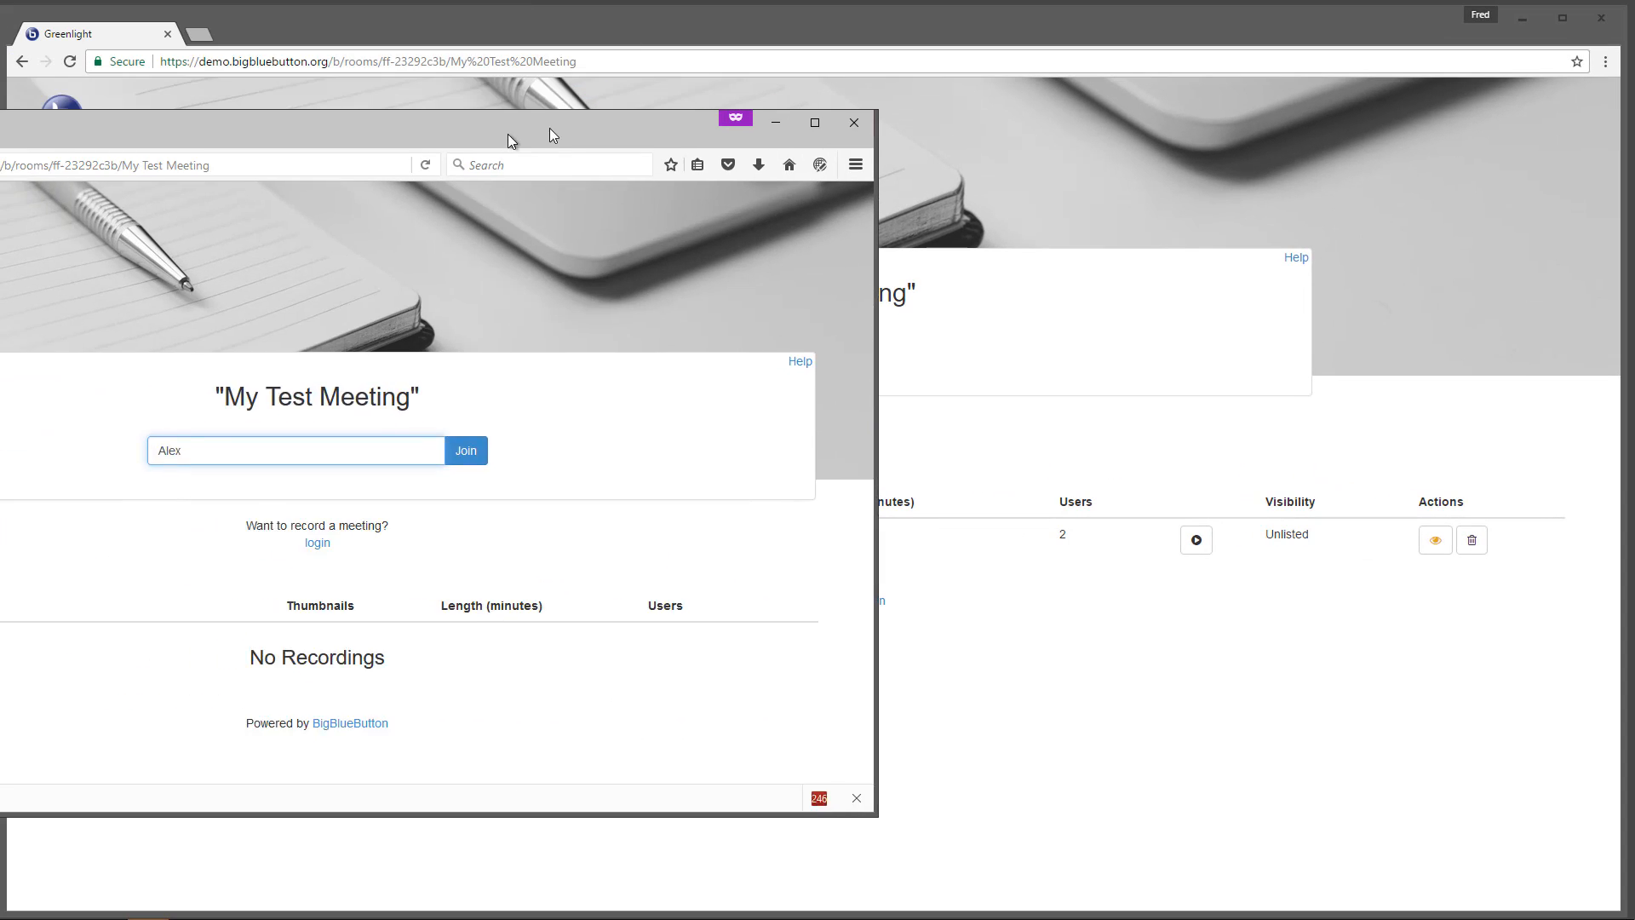
Step: Set the My Test Meeting recording's visibility to No one
left_click_drag(550, 129, 846, 120)
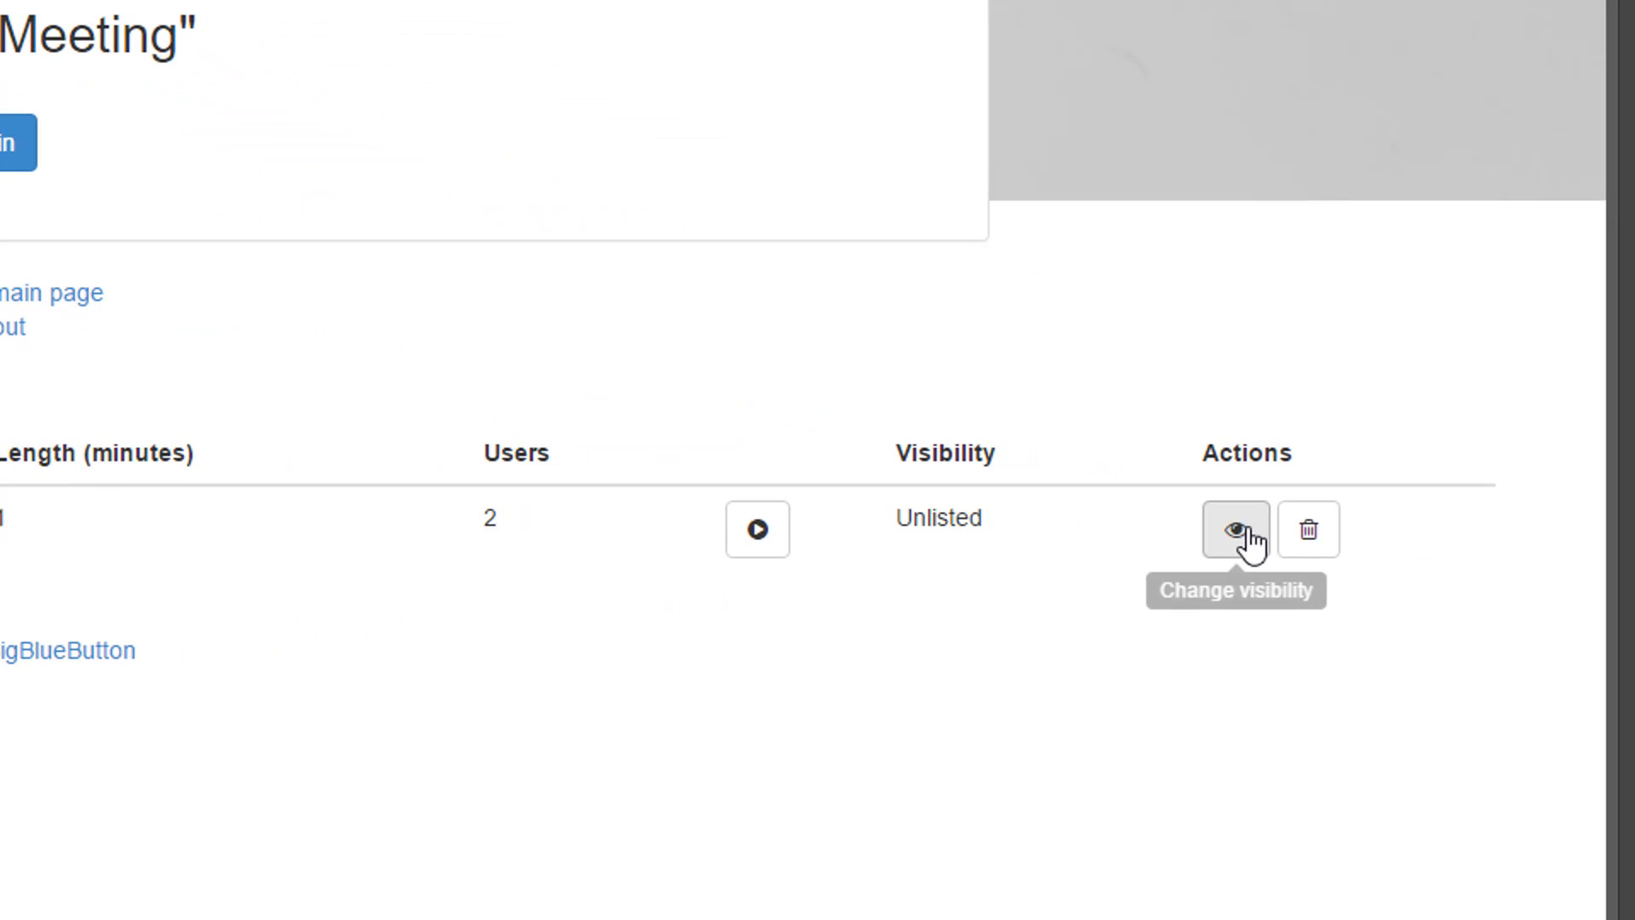
left_click(1240, 532)
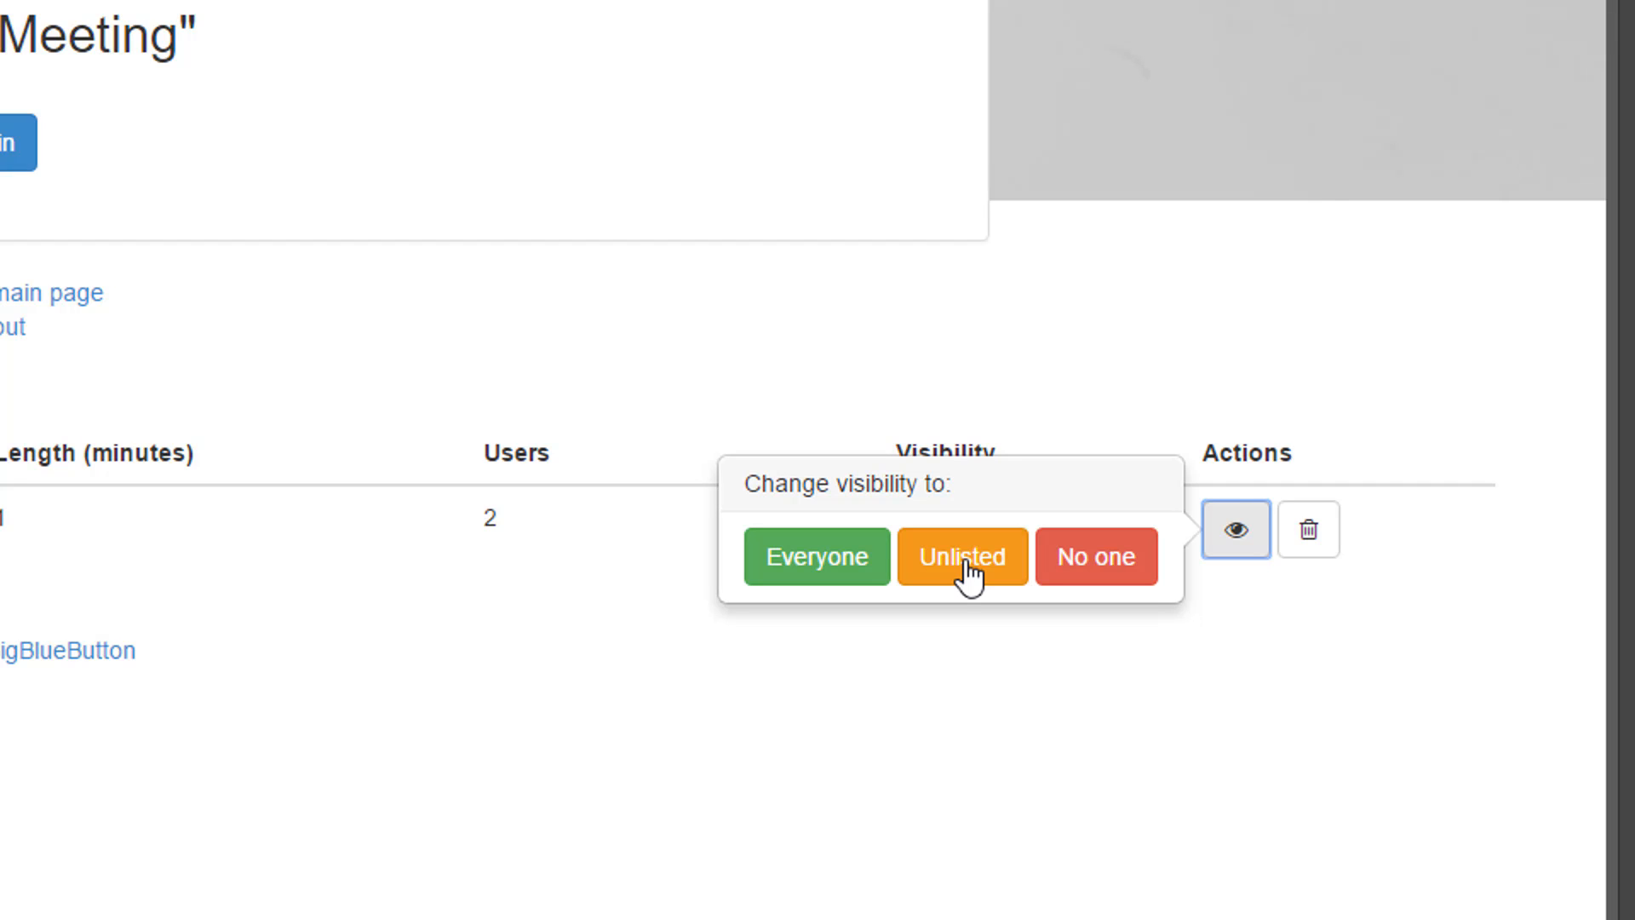
left_click(1095, 573)
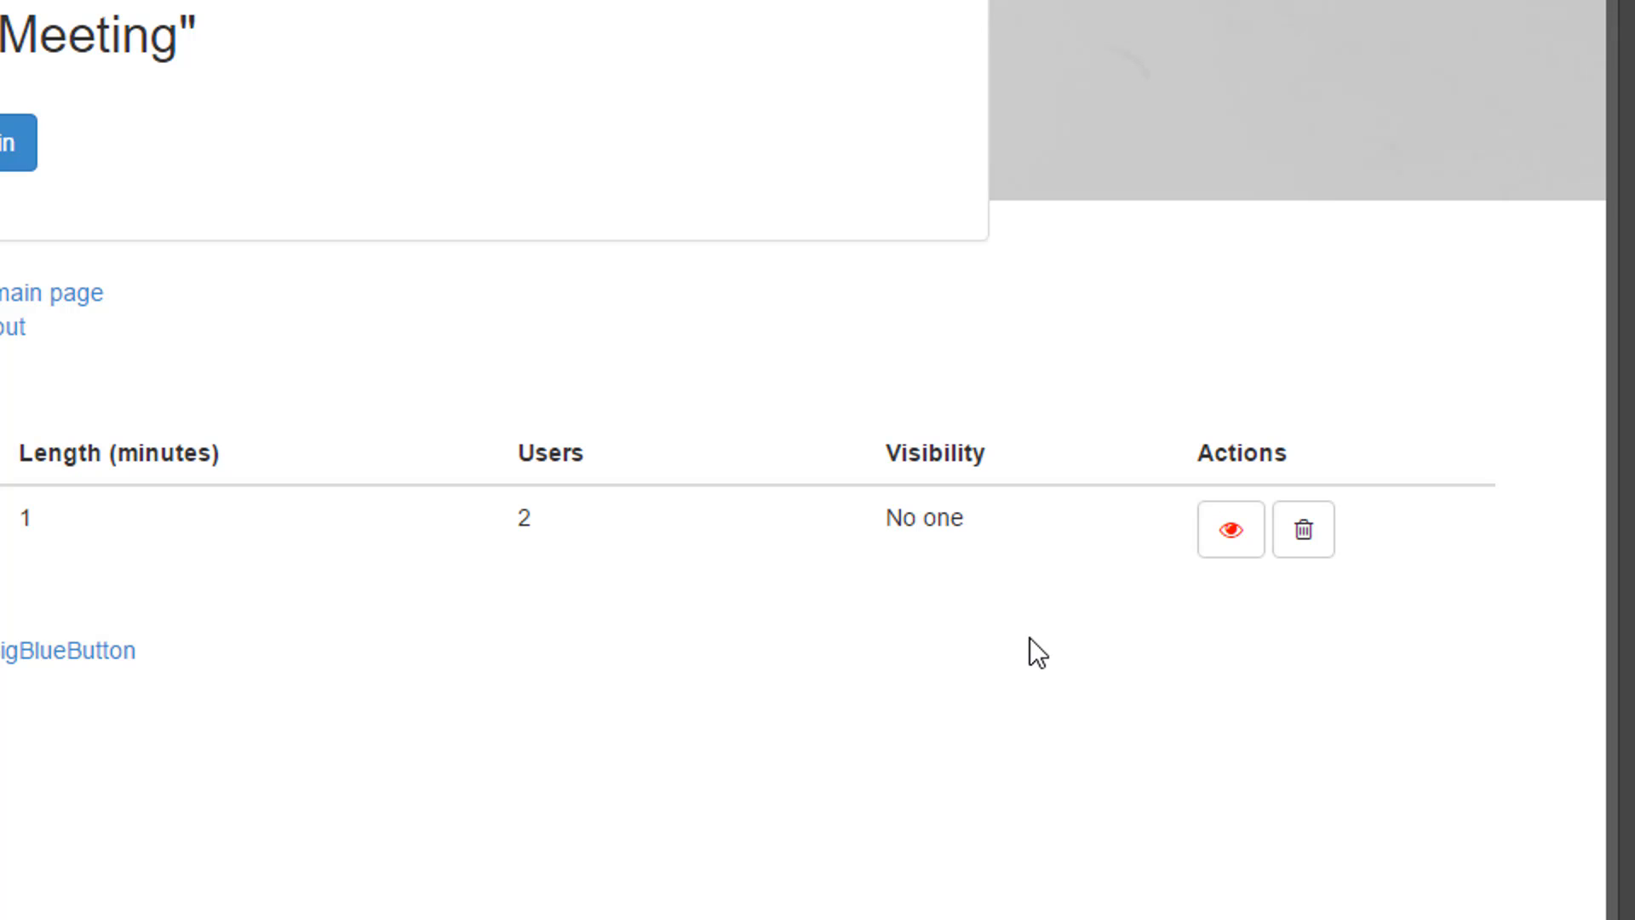
Step: Change the recording's visibility back to Everyone
left_click(1226, 534)
left_click(829, 576)
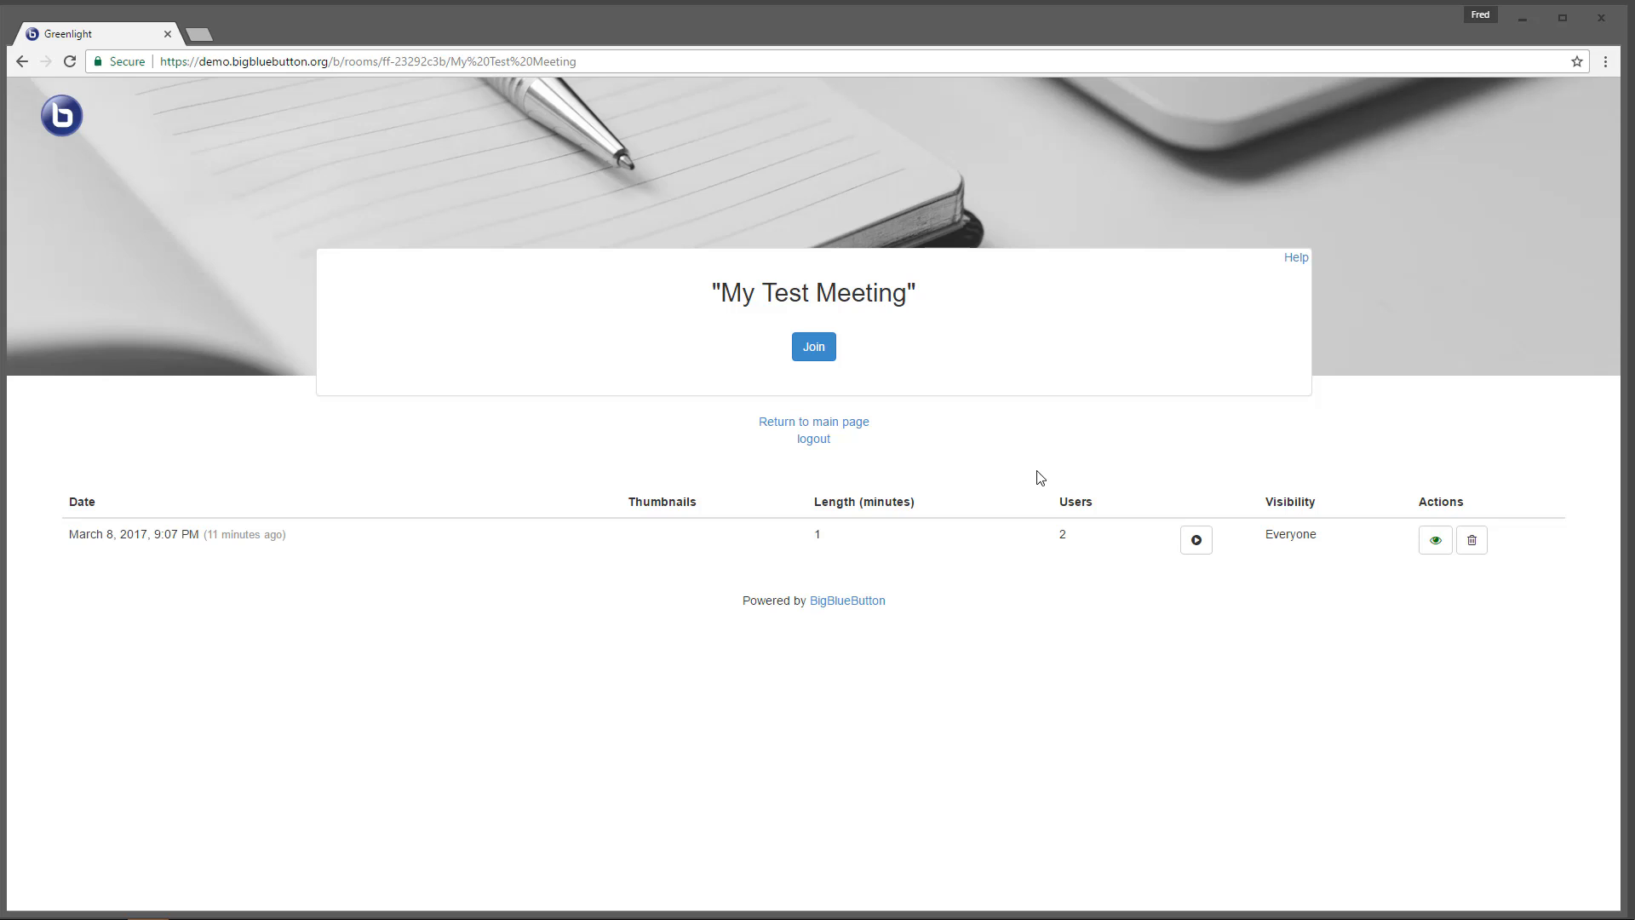
Step: Return to the signed-in main page listing previous meetings and recordings
left_click(832, 434)
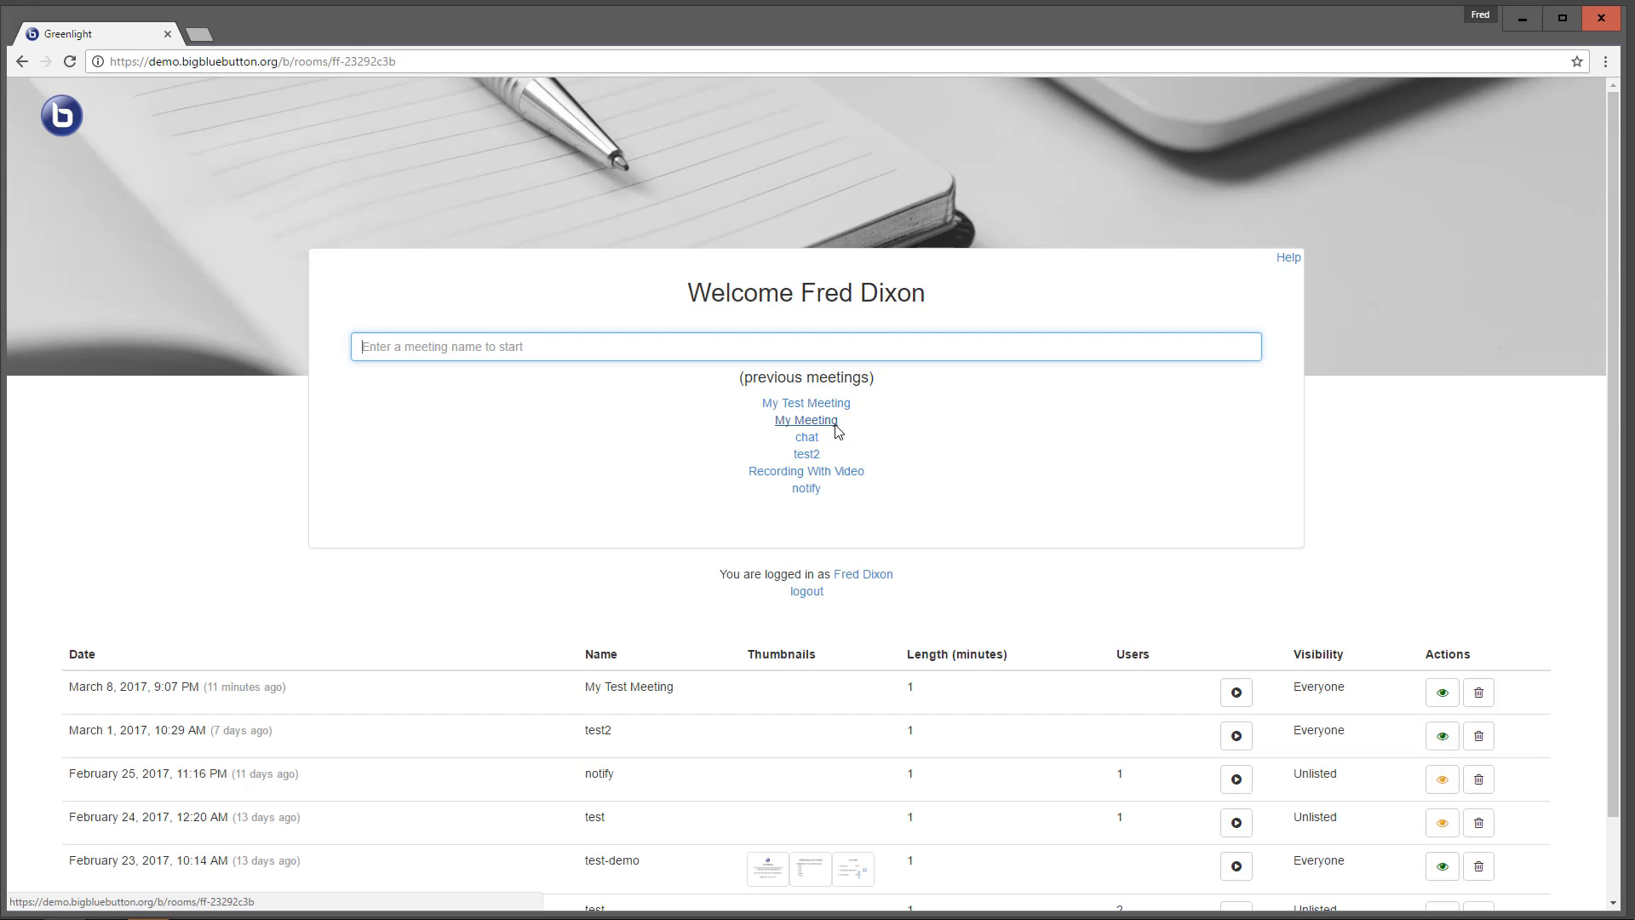
scroll(913, 356, "down", 2)
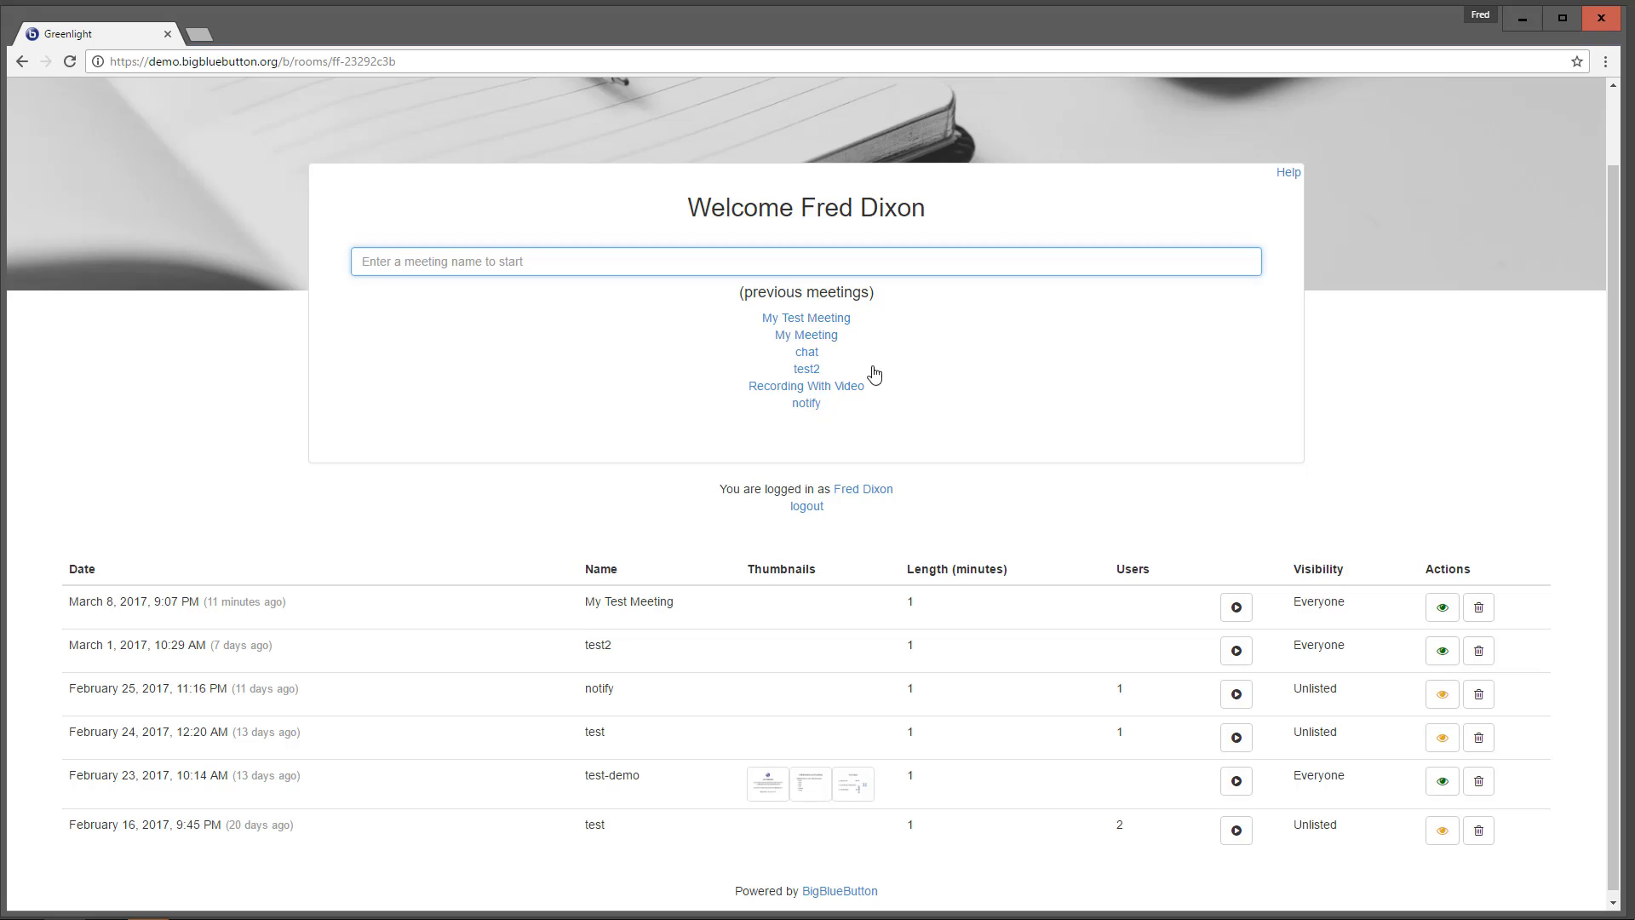
scroll(942, 415, "down", 1)
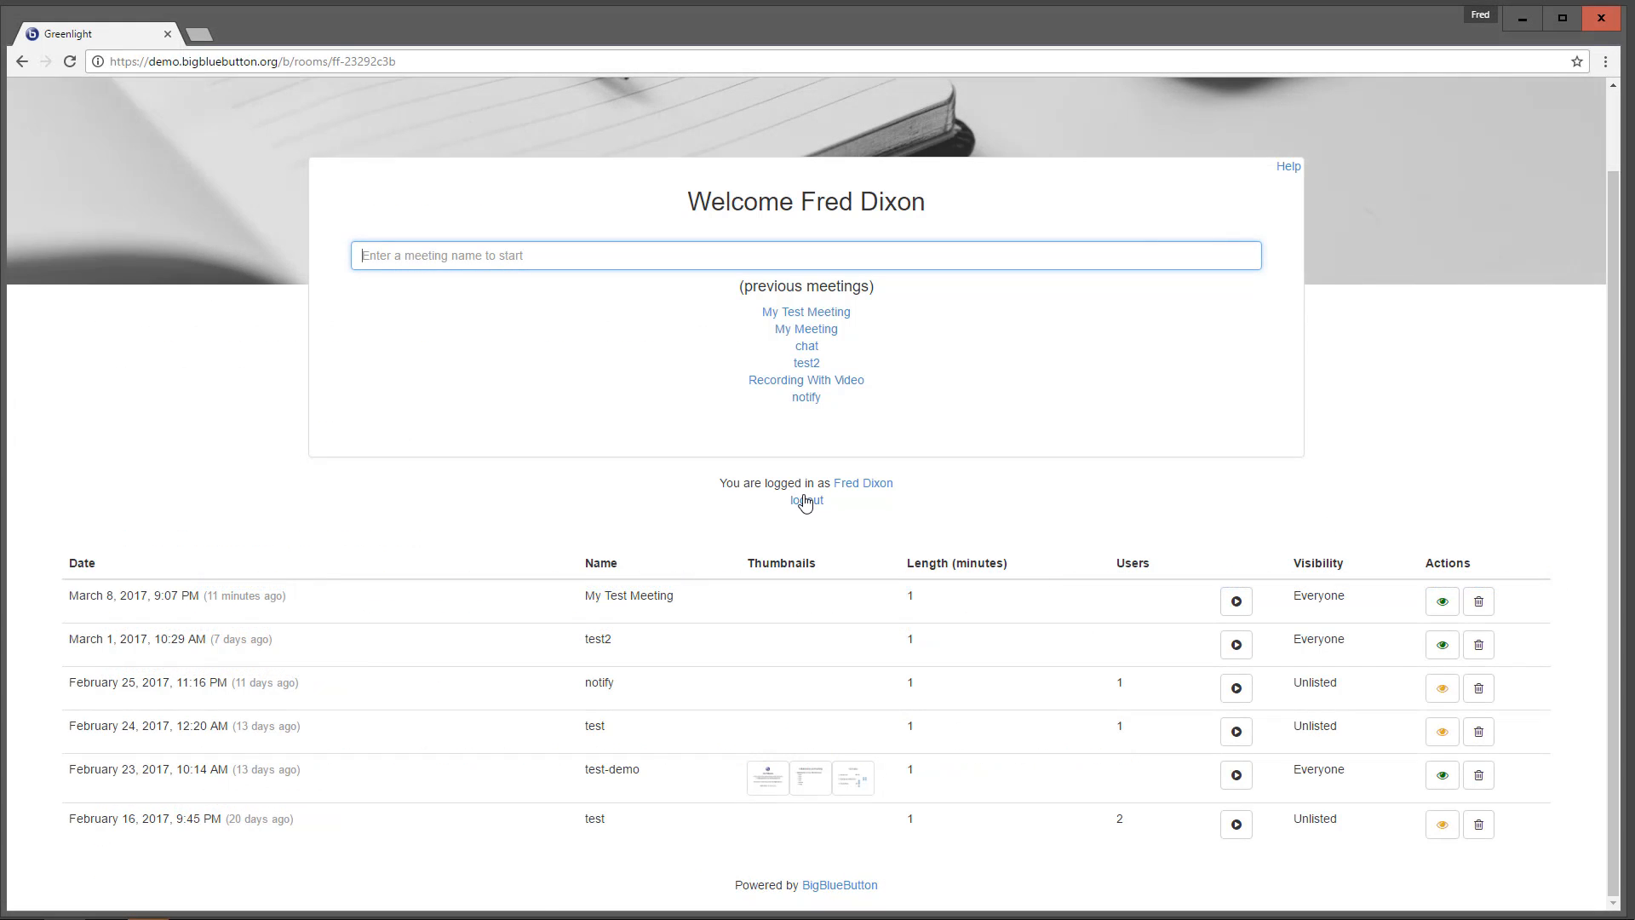
Step: Log out of the account back to the guest home page
left_click(805, 500)
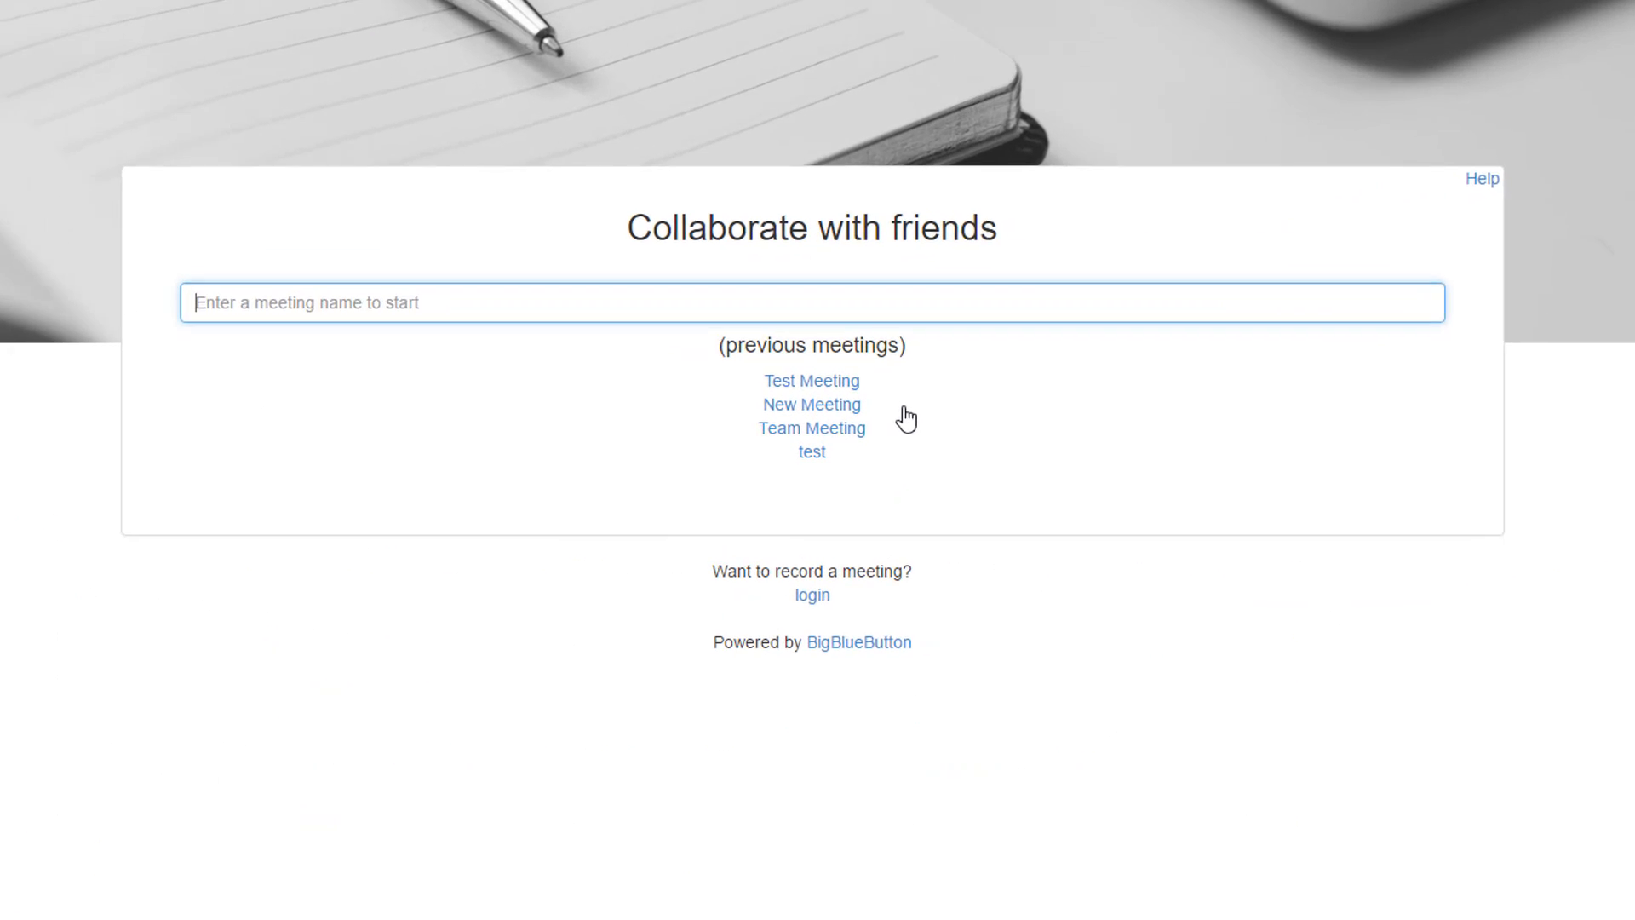